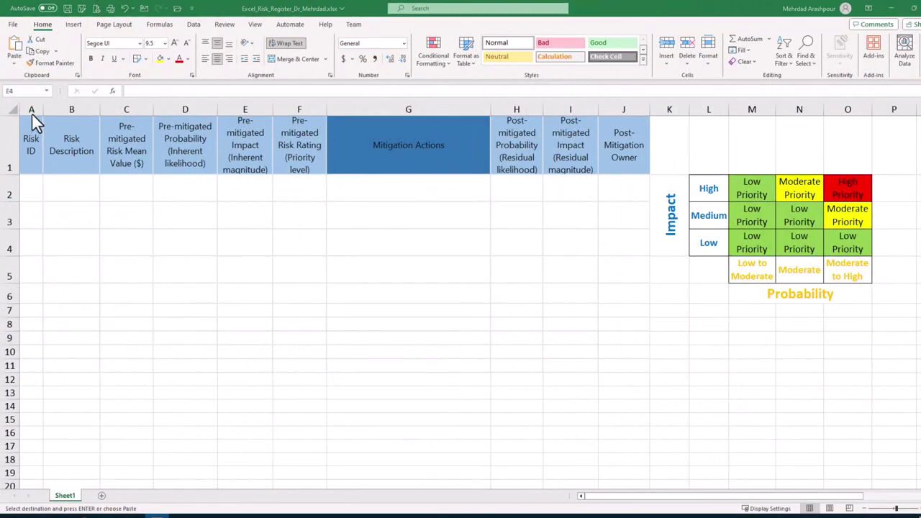
# Select the Risk ID and Risk Description columns A:B, returning to cell A2 in between
pyautogui.moveTo(31, 109); pyautogui.dragTo(52, 110)
pyautogui.click(31, 193)
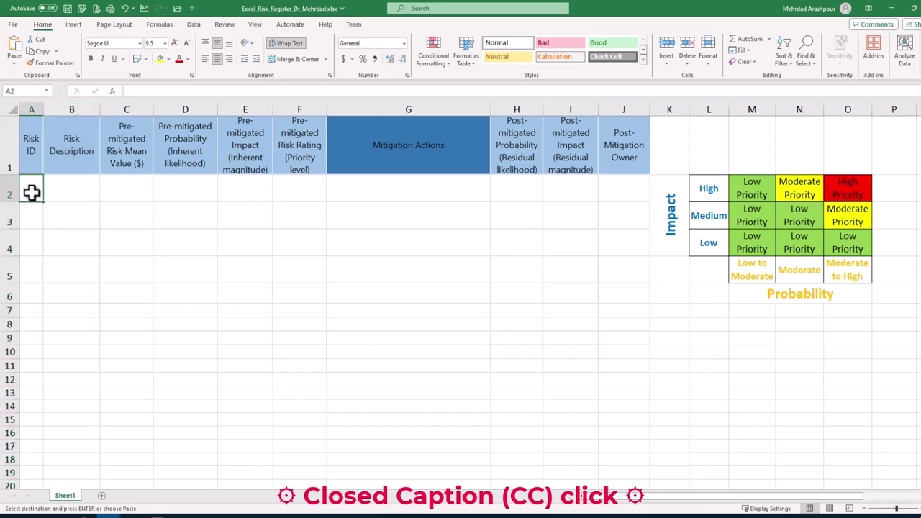
pyautogui.click(32, 108)
pyautogui.moveTo(31, 108); pyautogui.dragTo(51, 110)
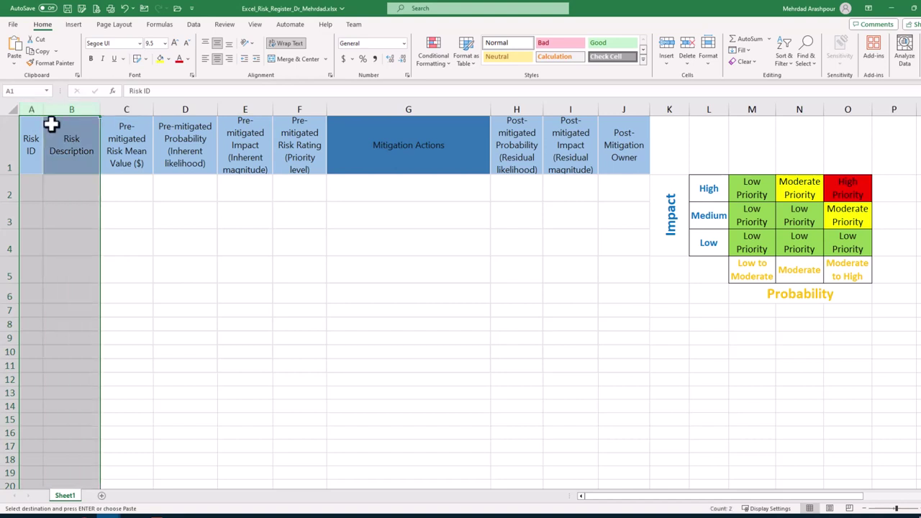
pyautogui.click(32, 192)
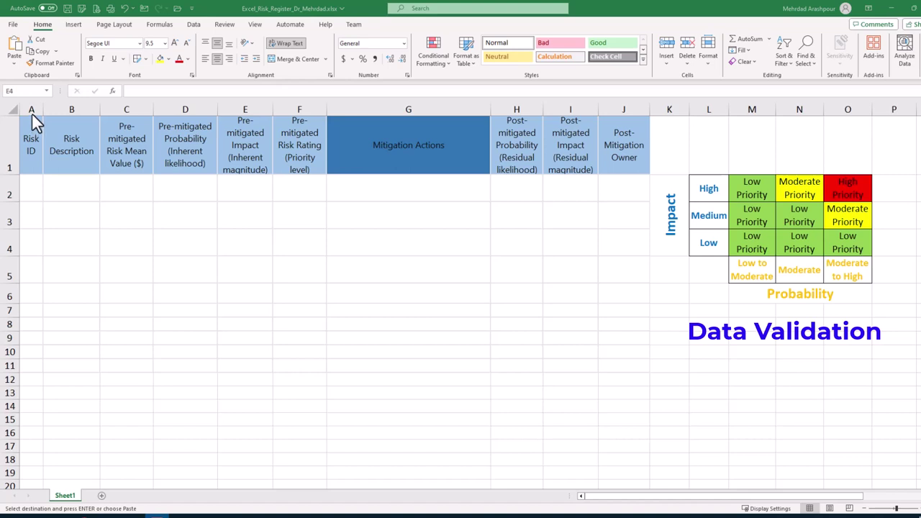
pyautogui.press('Right')
pyautogui.press('Right')
pyautogui.press('Right')
pyautogui.press('Right')
pyautogui.press('Down')
pyautogui.press('Down')
pyautogui.moveTo(32, 108); pyautogui.dragTo(51, 110)
pyautogui.click(31, 193)
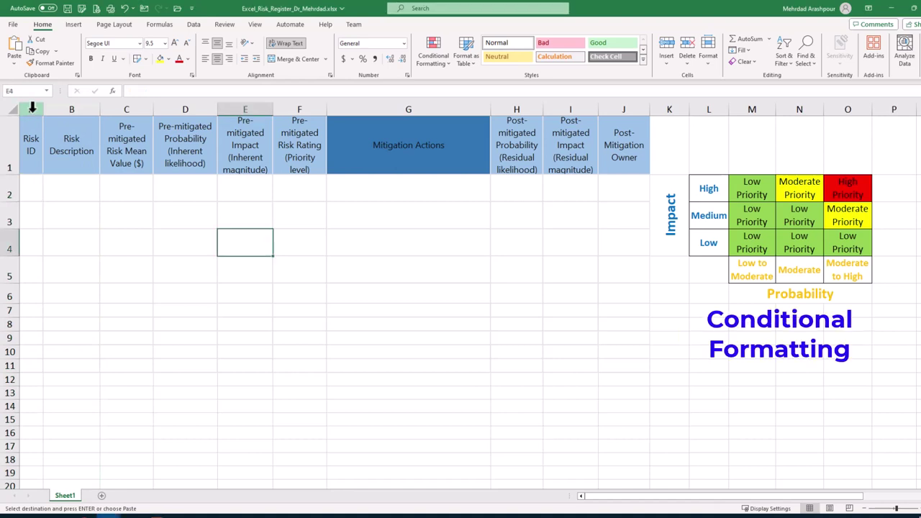
pyautogui.moveTo(32, 109); pyautogui.dragTo(52, 110)
# Enter Risk ID 1 in cell A2 and move on to B2
pyautogui.click(32, 193)
pyautogui.write('1')
pyautogui.click(66, 189)
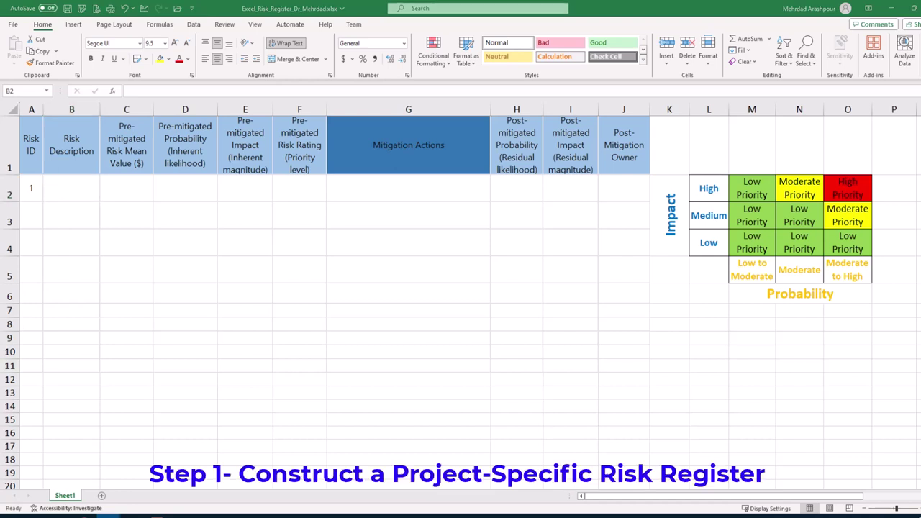
# Paste Scope Creep into B2 and enter 500000 as its mean value in C2
pyautogui.hotkey('ctrl', 'c')
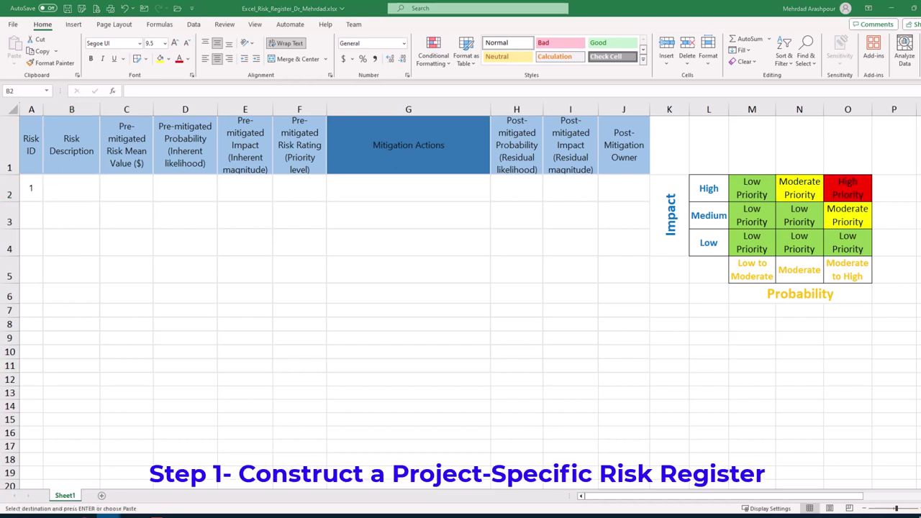
pyautogui.click(61, 193)
pyautogui.hotkey('ctrl', 'v')
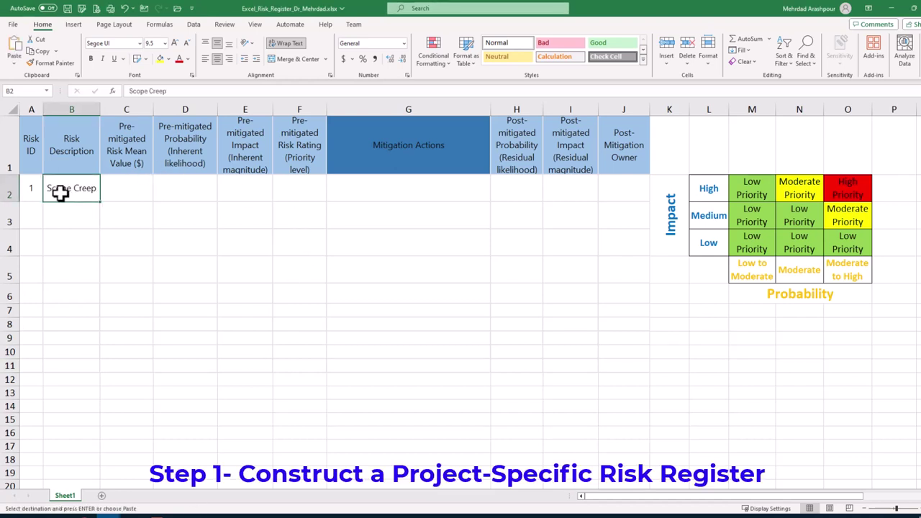
pyautogui.click(119, 195)
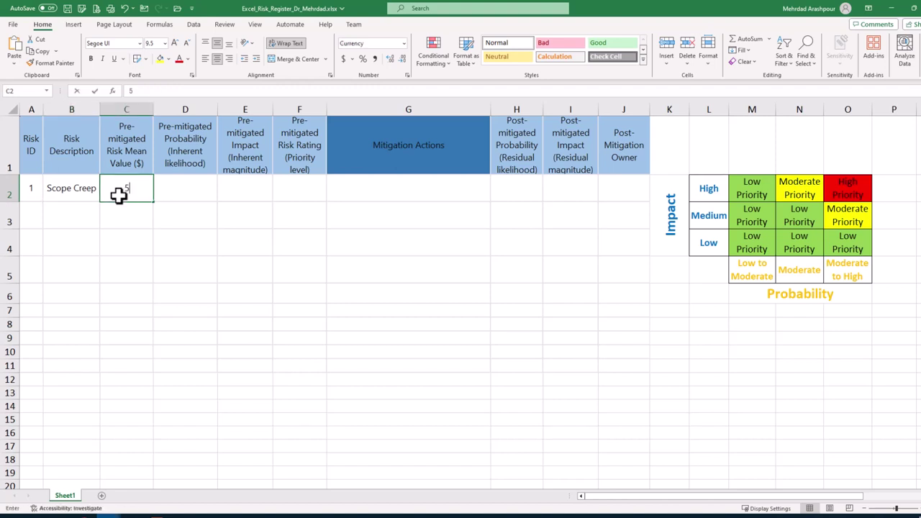
pyautogui.write('500000')
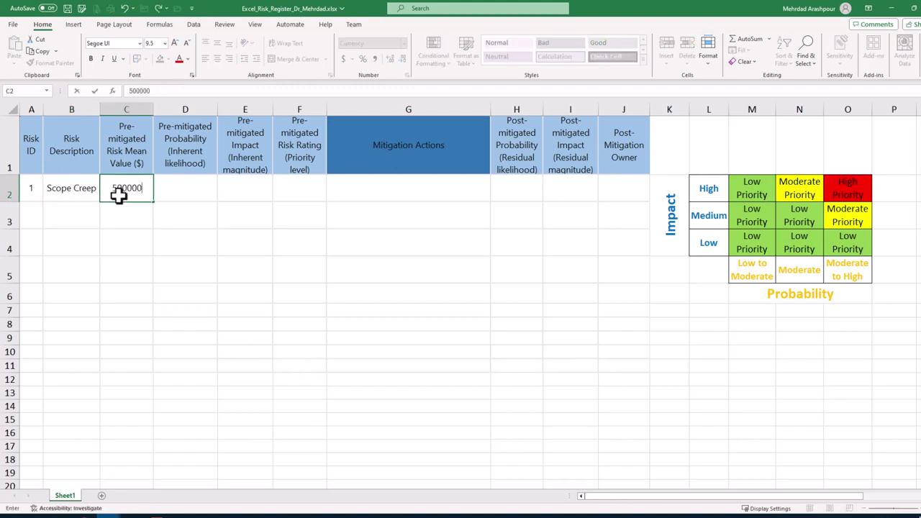
pyautogui.press('Return')
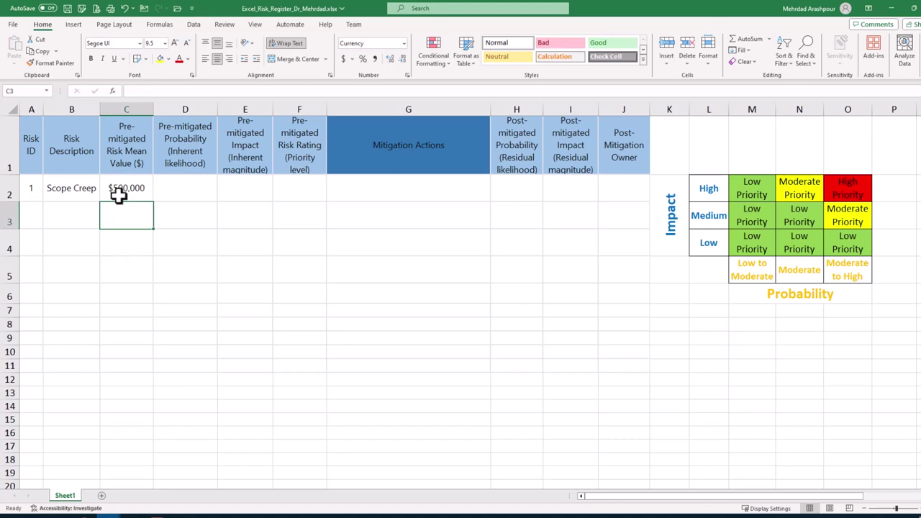
# Enter Moderate probability, High impact and Moderate Priority rating in D2:F2
pyautogui.click(165, 190)
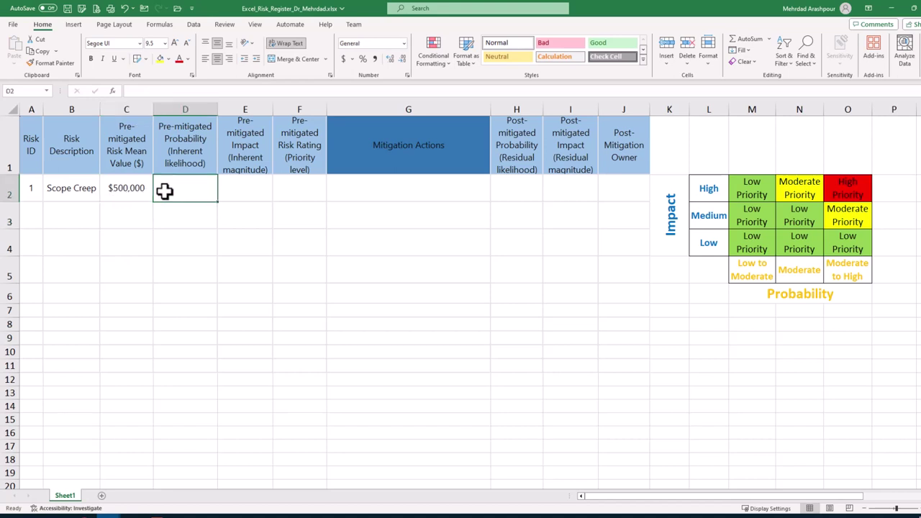
pyautogui.write('Mo')
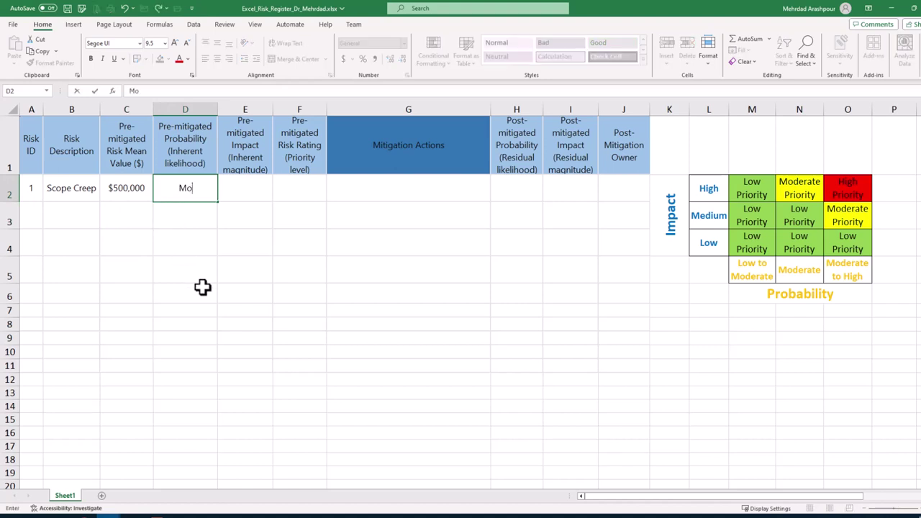
pyautogui.write('derate')
pyautogui.press('Return')
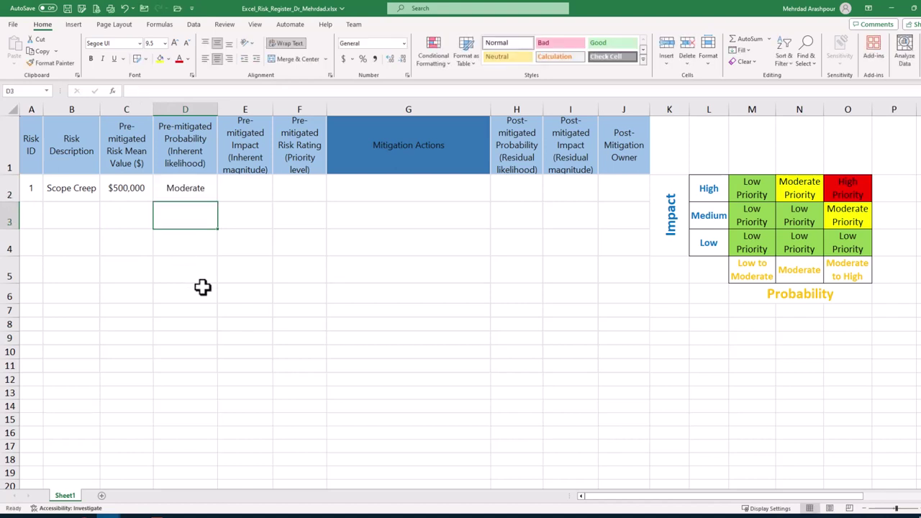
pyautogui.click(237, 196)
pyautogui.write('High')
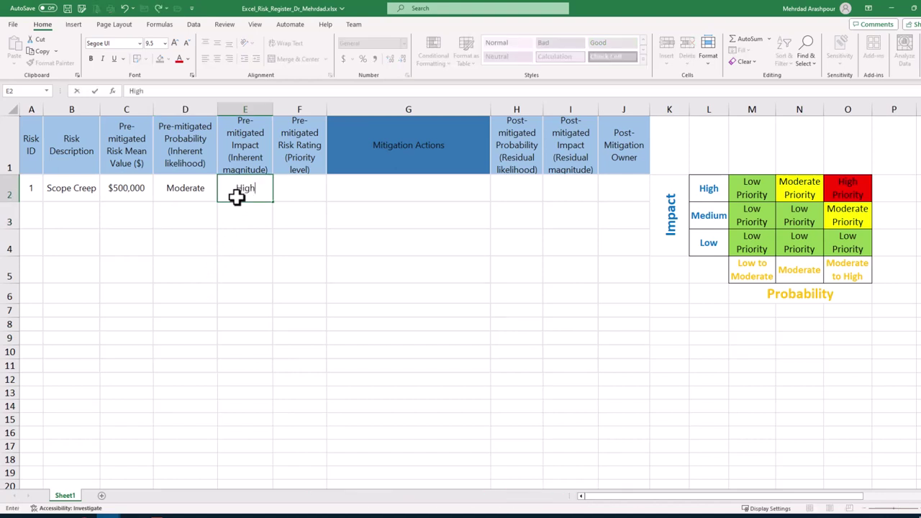
pyautogui.press('Tab')
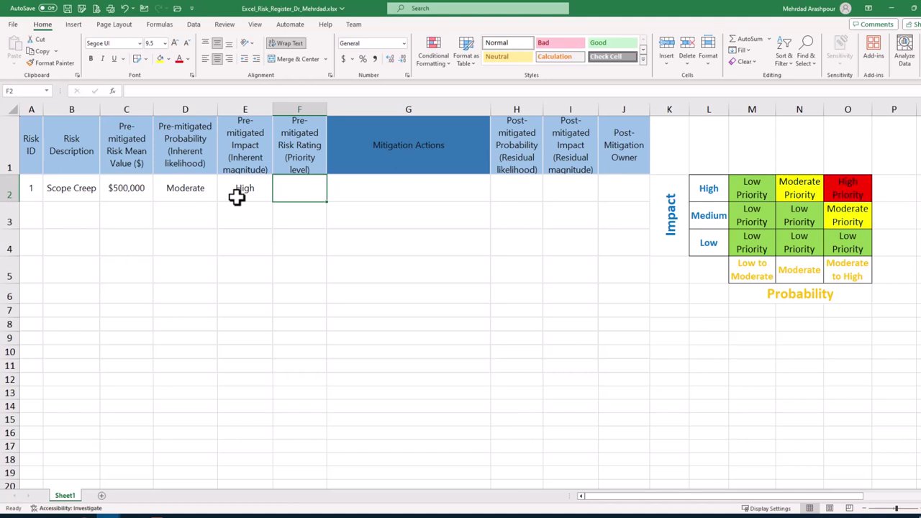
pyautogui.hotkey('ctrl', 'c')
pyautogui.write('Mod')
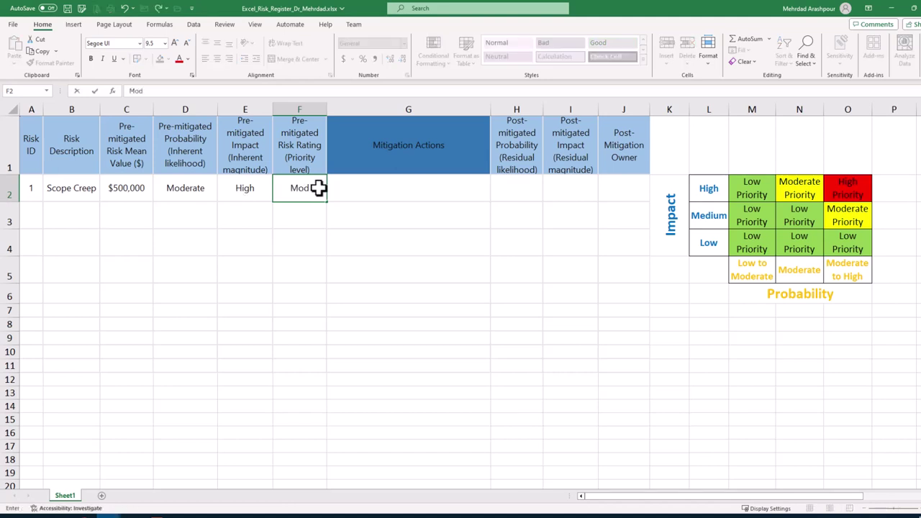
pyautogui.write('erate Priority')
pyautogui.press('Tab')
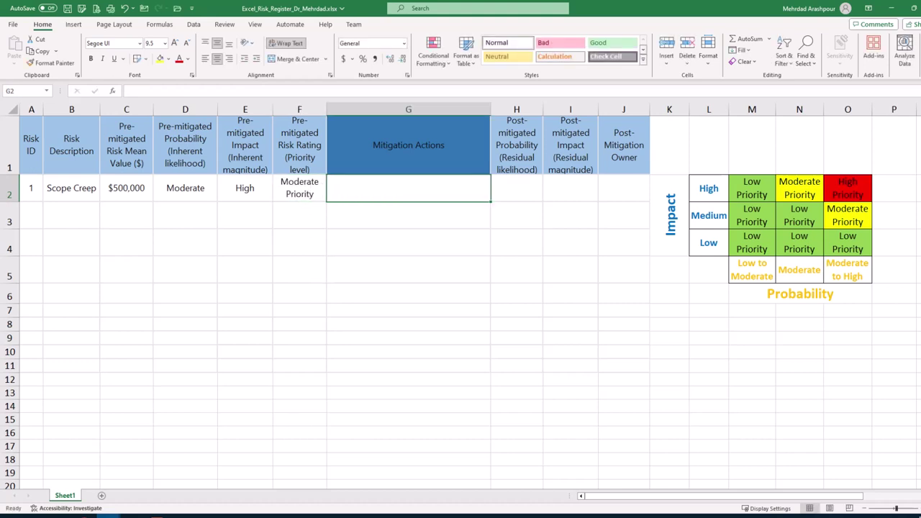
# Fill risk 1's mitigation actions, Low post-mitigated probability, Medium impact and owner Contracts Team
pyautogui.hotkey('ctrl', 'c')
pyautogui.click(410, 182)
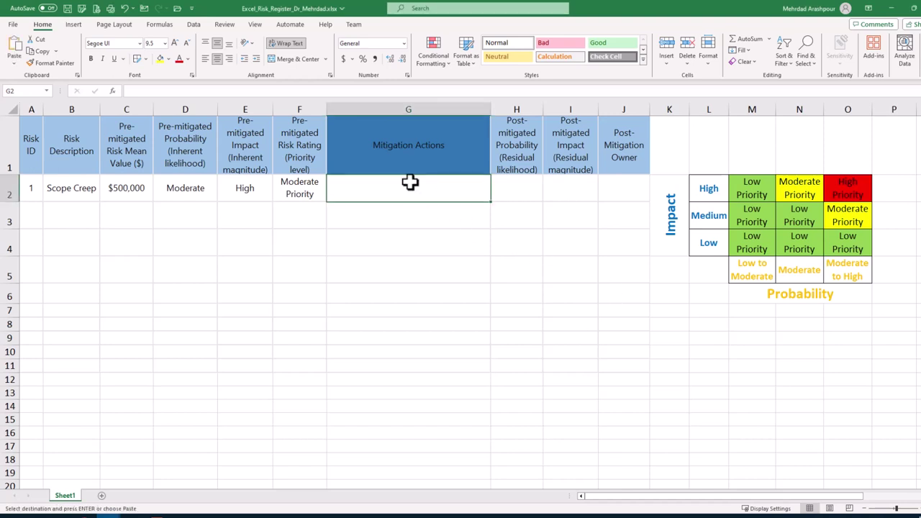
pyautogui.hotkey('ctrl', 'v')
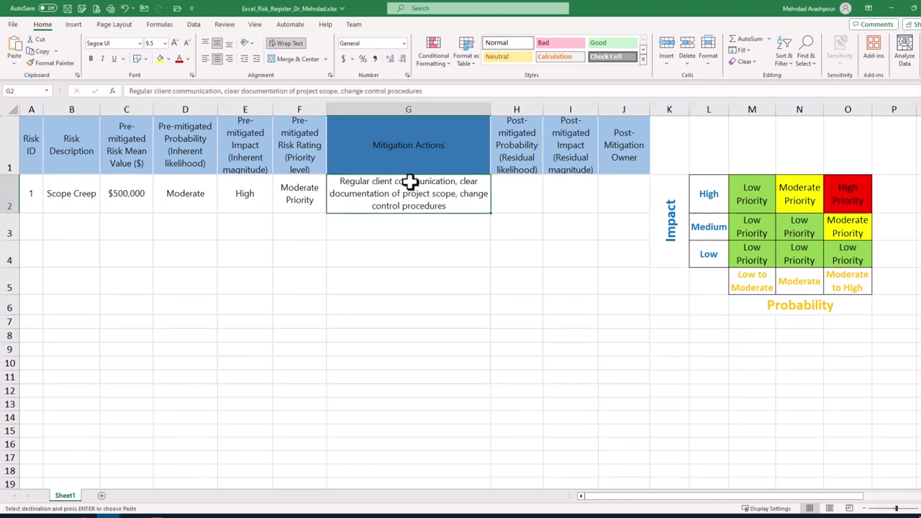
pyautogui.click(514, 201)
pyautogui.hotkey('alt', 'a')
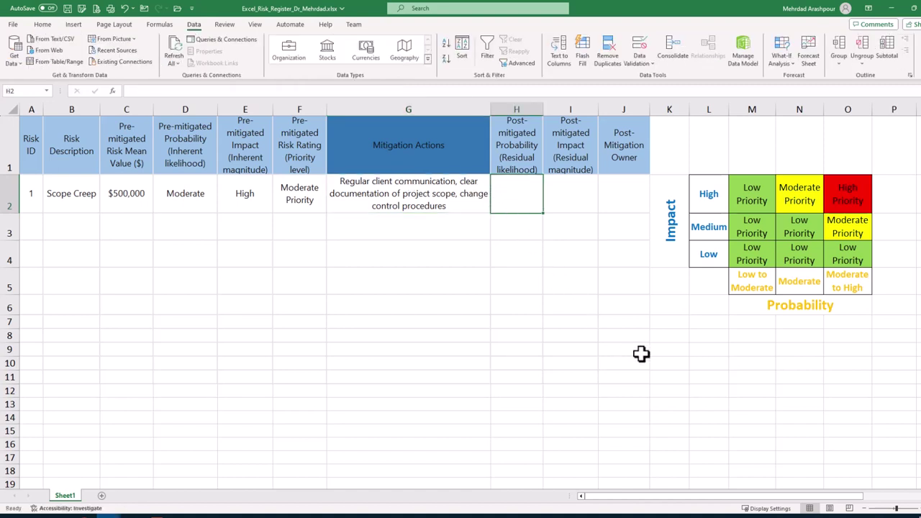
pyautogui.write('Lo')
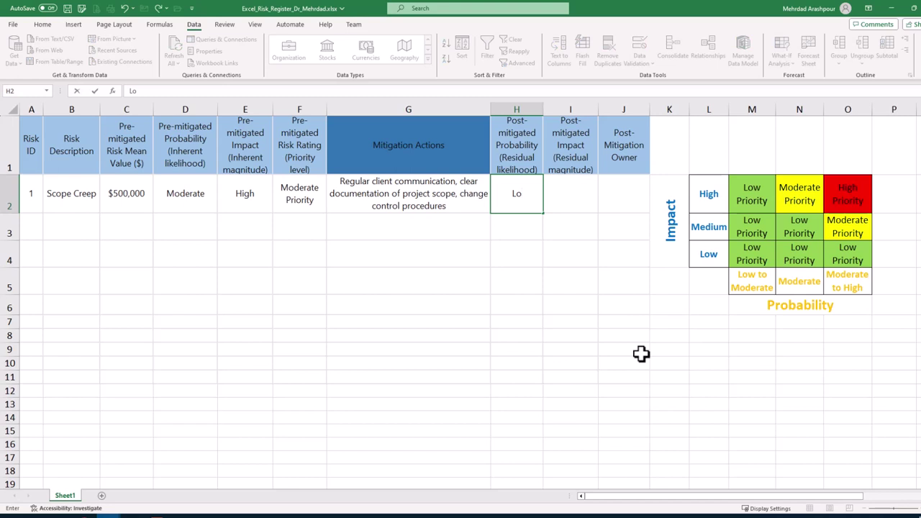
pyautogui.write('w')
pyautogui.press('Tab')
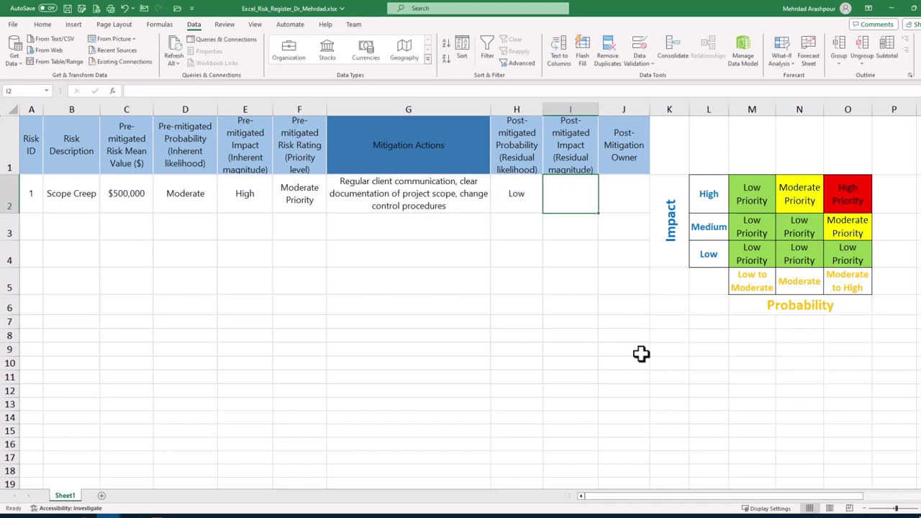
pyautogui.write('Me')
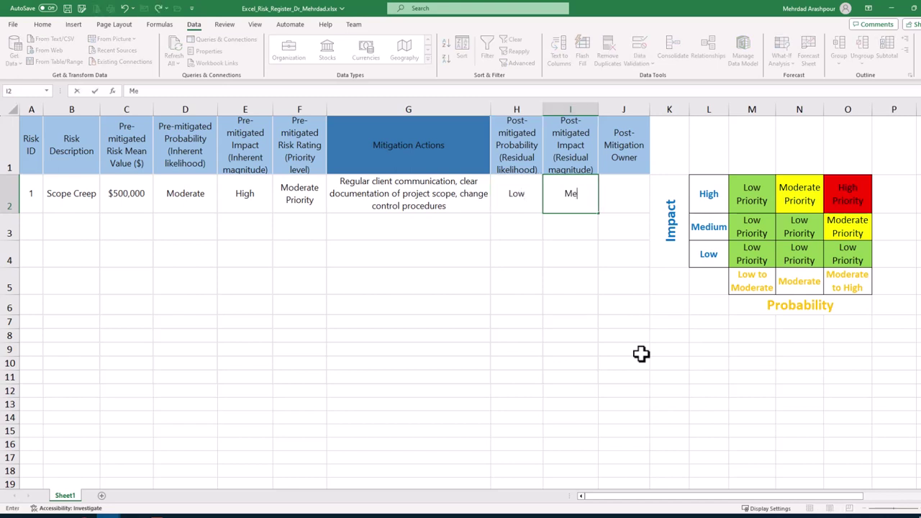
pyautogui.write('dium')
pyautogui.press('Tab')
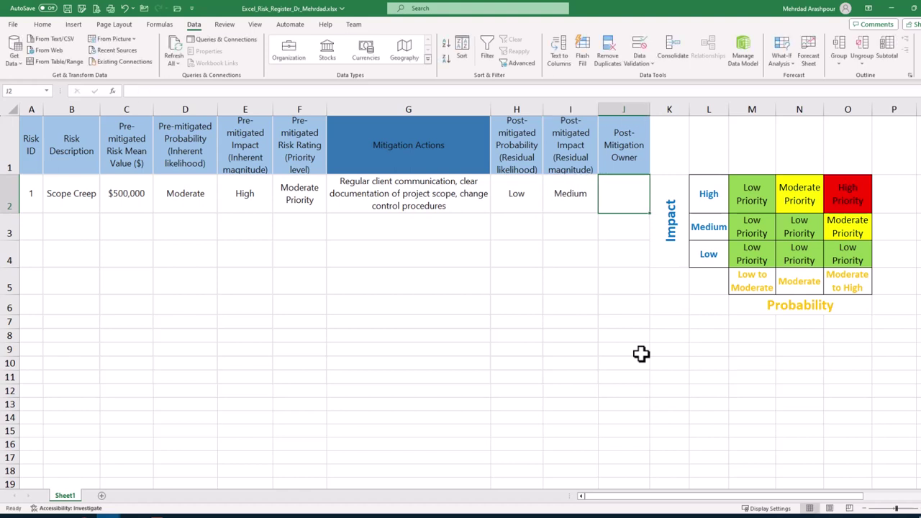
pyautogui.write('Contrac')
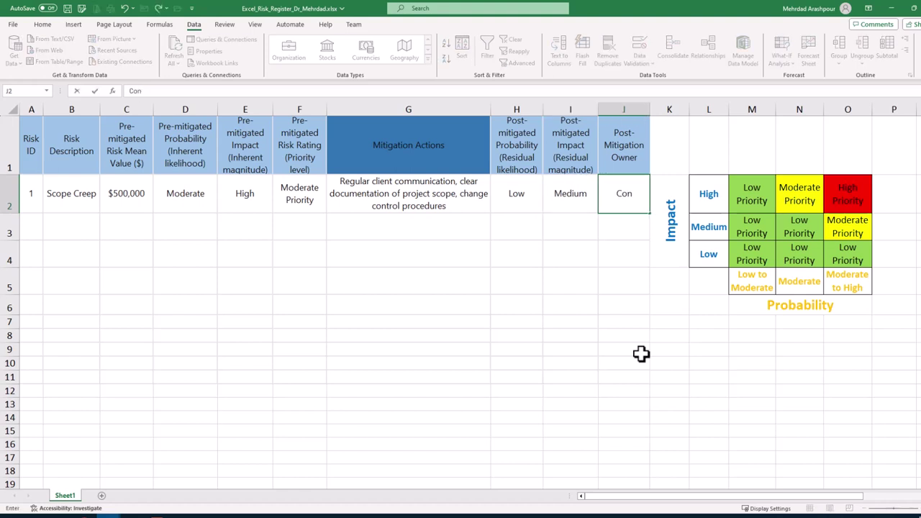
pyautogui.write('ts Team')
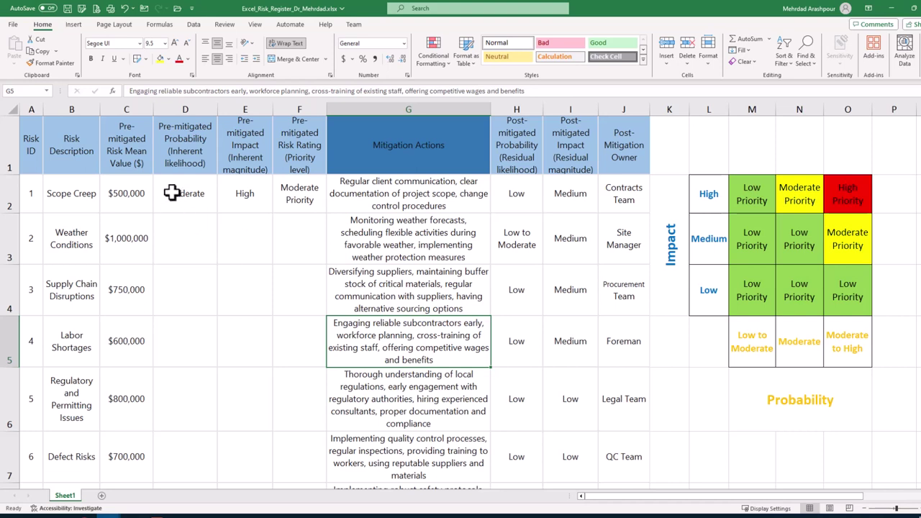
# Restrict column D to a dropdown list sourced from the probability labels $M$5:$O$5
pyautogui.moveTo(172, 188); pyautogui.dragTo(183, 432)
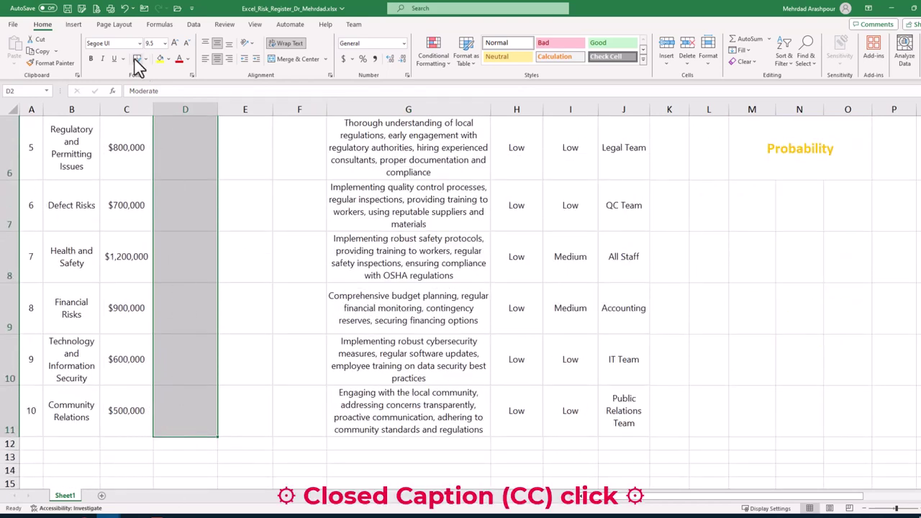
pyautogui.click(193, 24)
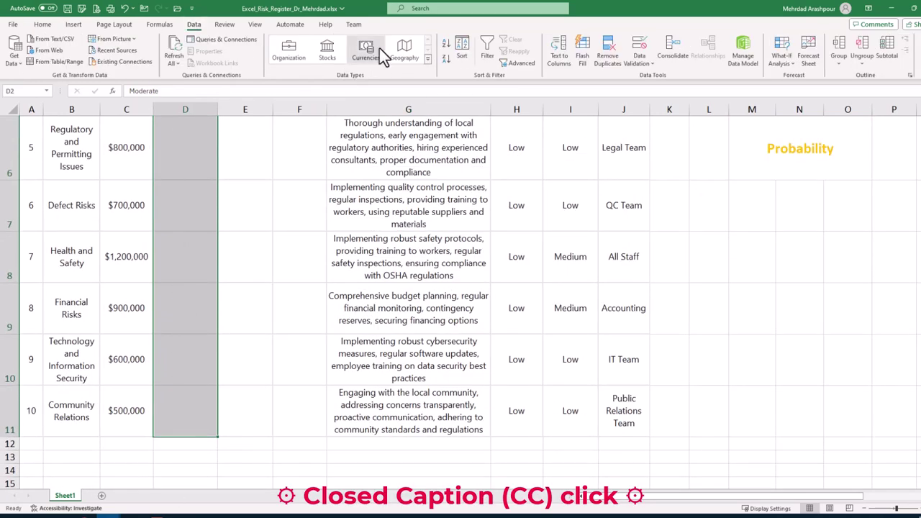
pyautogui.click(638, 53)
pyautogui.click(345, 173)
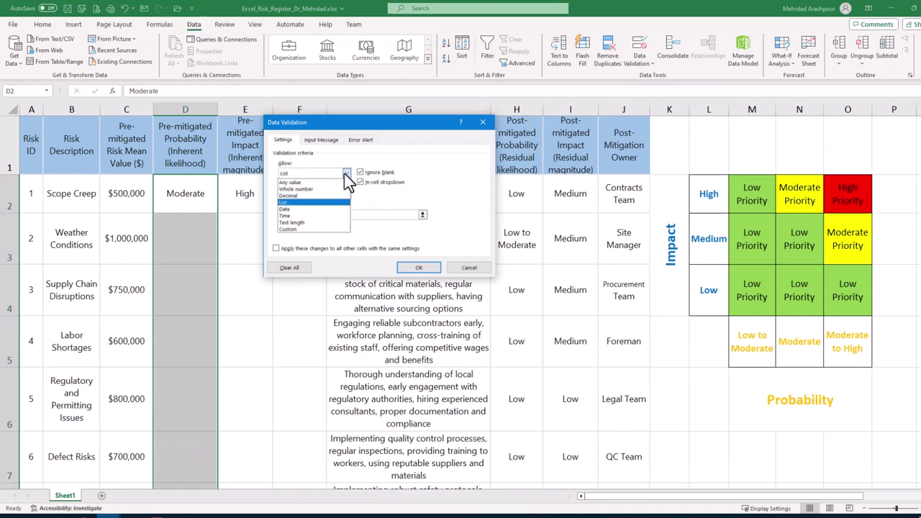
pyautogui.click(335, 209)
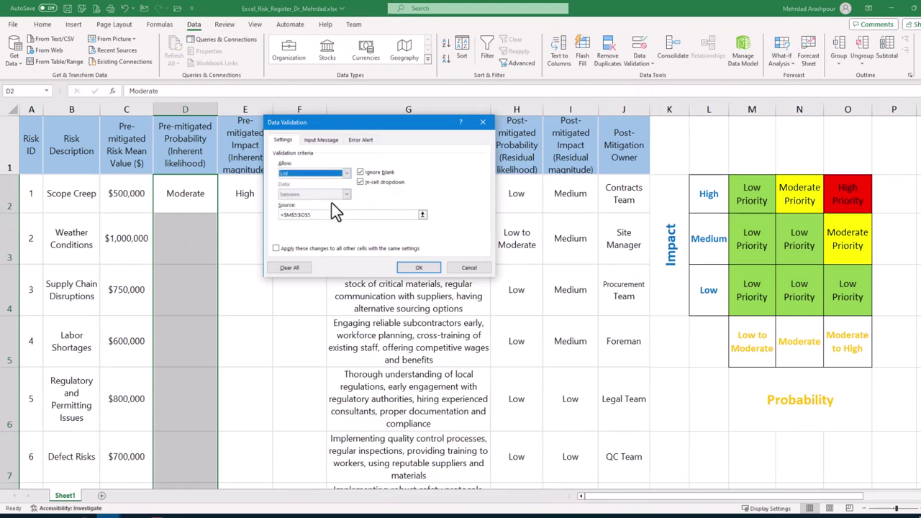
pyautogui.click(423, 215)
pyautogui.moveTo(756, 351); pyautogui.dragTo(783, 353)
pyautogui.click(490, 135)
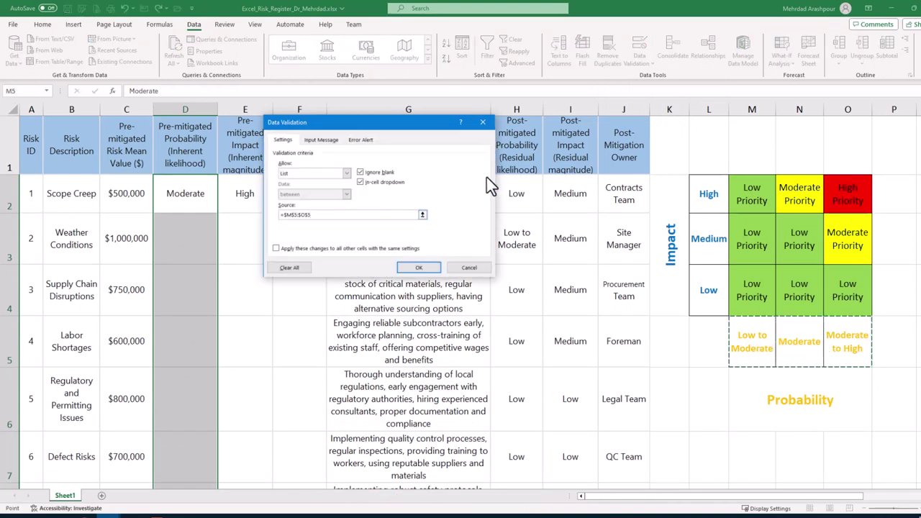
pyautogui.click(423, 267)
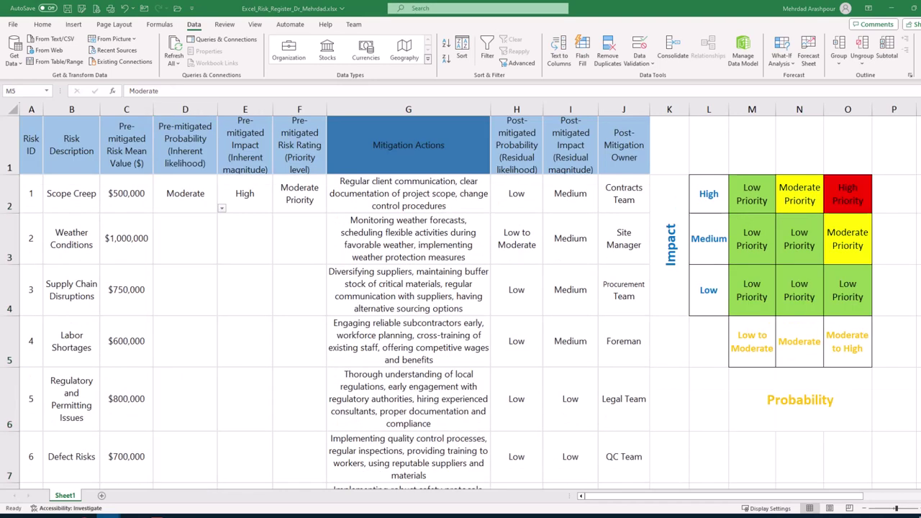
# Pick probabilities from the dropdowns: D3 Moderate to High, D4 and D5 Moderate, D6 Low to Moderate
pyautogui.click(200, 252)
pyautogui.click(222, 259)
pyautogui.click(213, 285)
pyautogui.click(218, 296)
pyautogui.click(221, 311)
pyautogui.click(210, 328)
pyautogui.click(210, 354)
pyautogui.click(222, 362)
pyautogui.click(208, 381)
pyautogui.click(206, 398)
pyautogui.click(222, 427)
pyautogui.click(194, 436)
# Try entering Negligible in D7 and cancel the rejected value
pyautogui.click(200, 461)
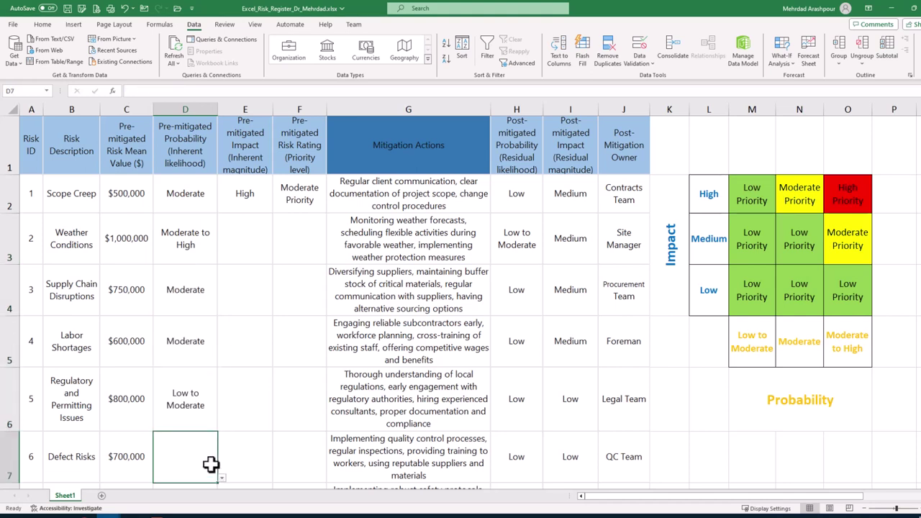
pyautogui.click(221, 478)
pyautogui.write('Neglig')
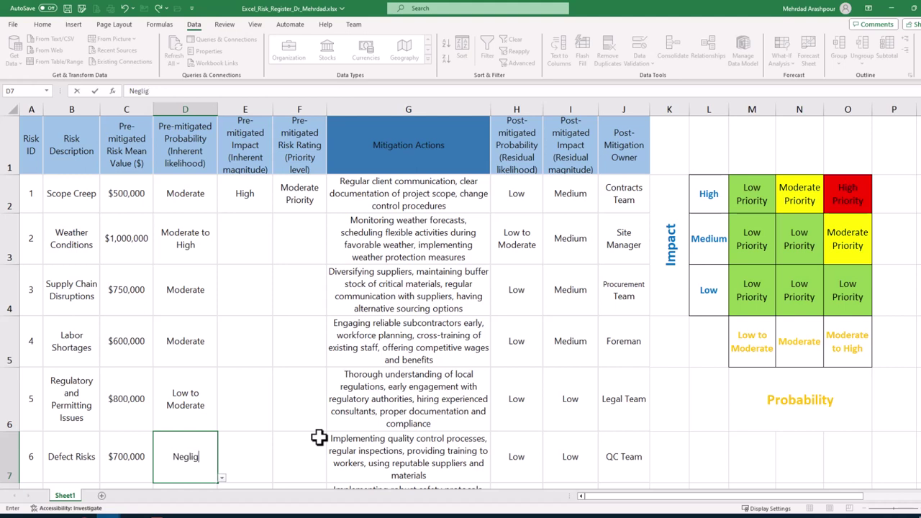
pyautogui.write('ibl')
pyautogui.write('e')
pyautogui.press('Return')
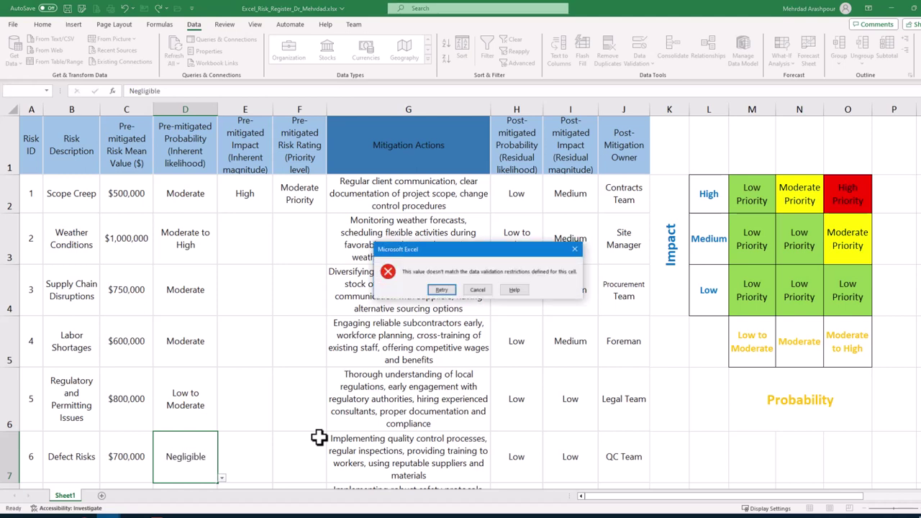
pyautogui.click(478, 290)
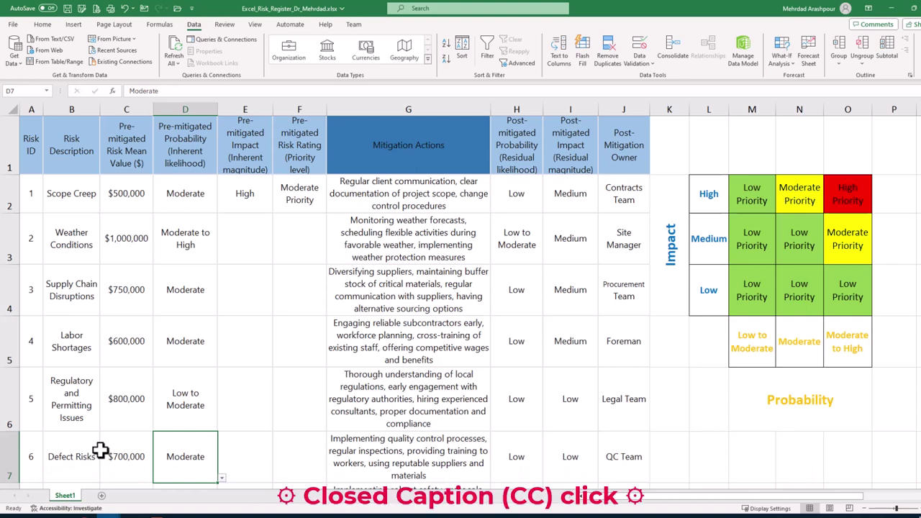
# Paste the copied INDEX/MATCH formula diagram at K7, then select impact cell E2
pyautogui.scroll(-1, 99, 450)
pyautogui.click(772, 187)
pyautogui.hotkey('ctrl', 'c')
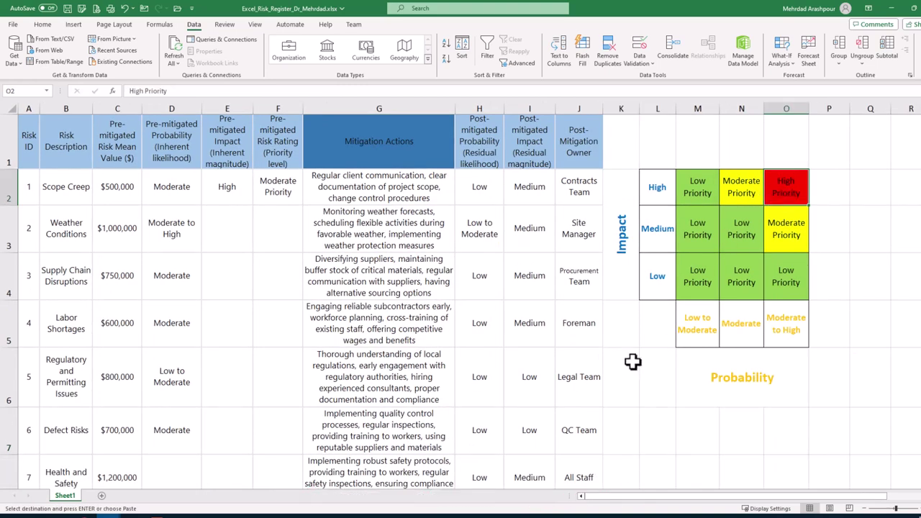
pyautogui.click(616, 431)
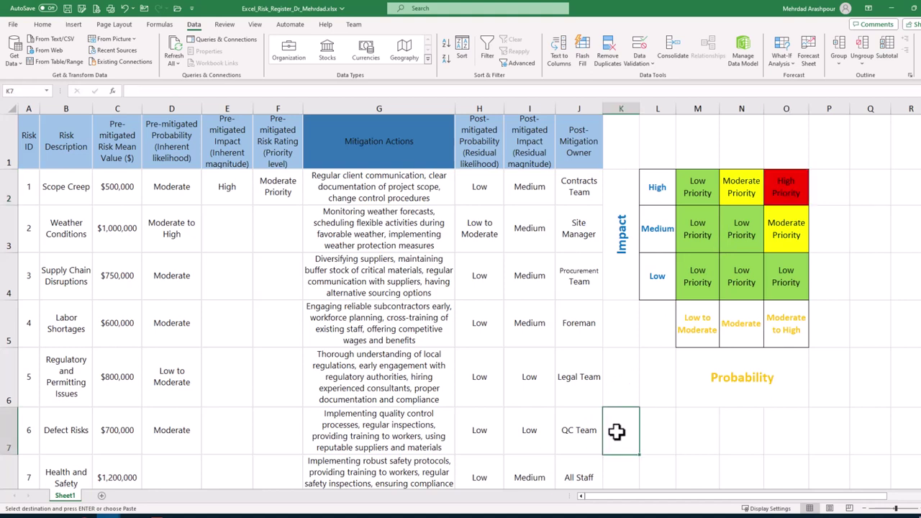
pyautogui.hotkey('ctrl', 'v')
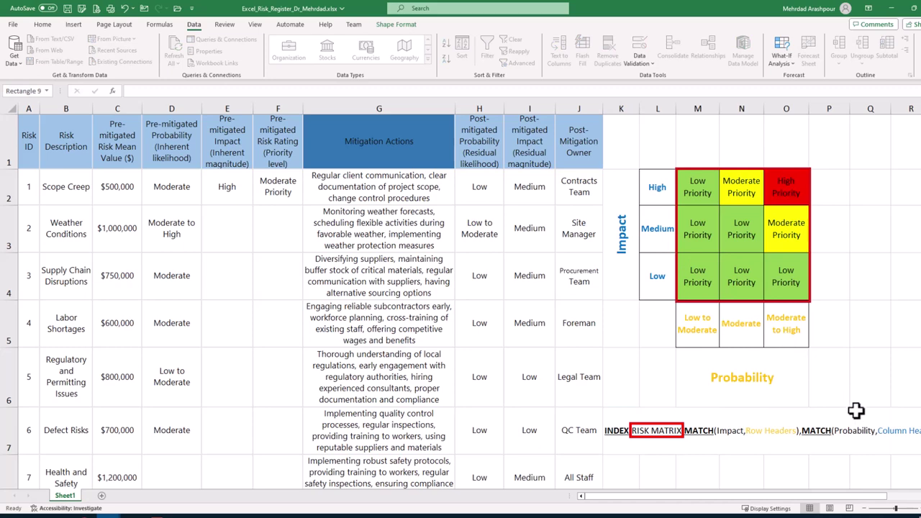
pyautogui.click(249, 195)
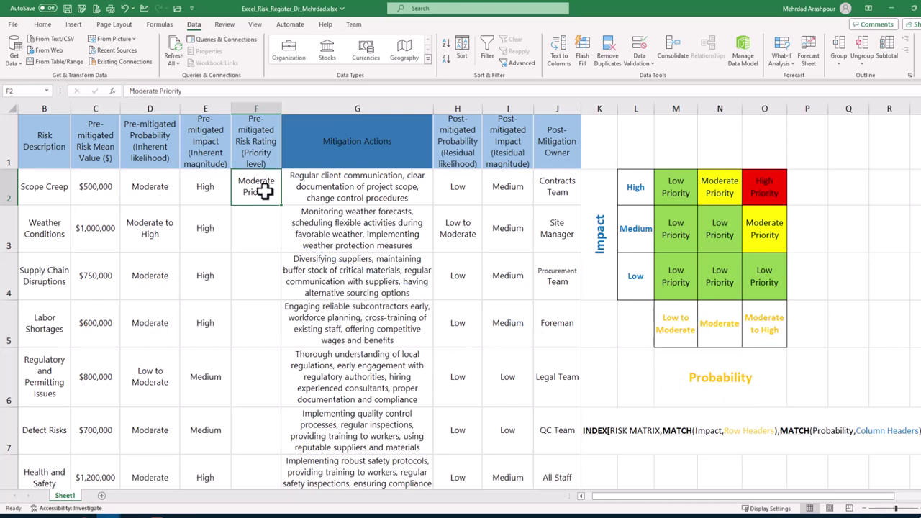
# In F2, start =INDEX($M$2:$O$4,MATCH(E2,$L$2:$L$4 to find the impact row
pyautogui.write('=ind')
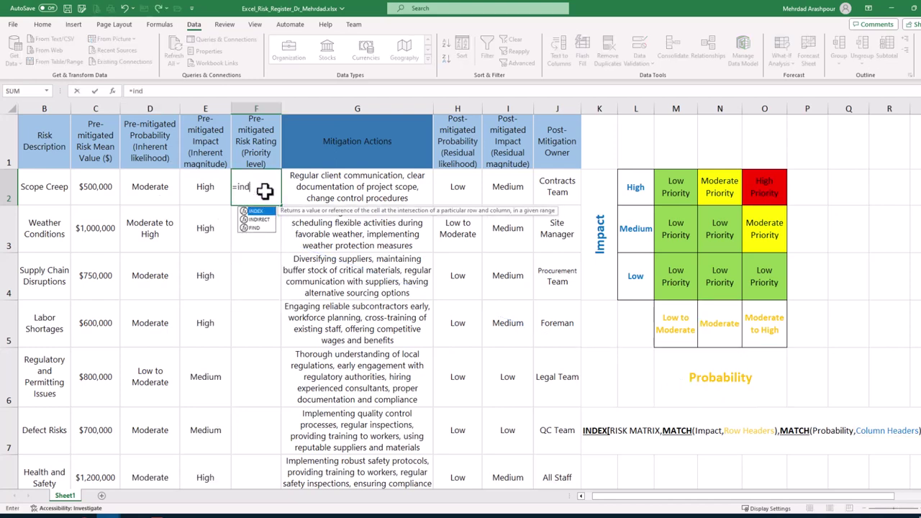
pyautogui.press('Tab')
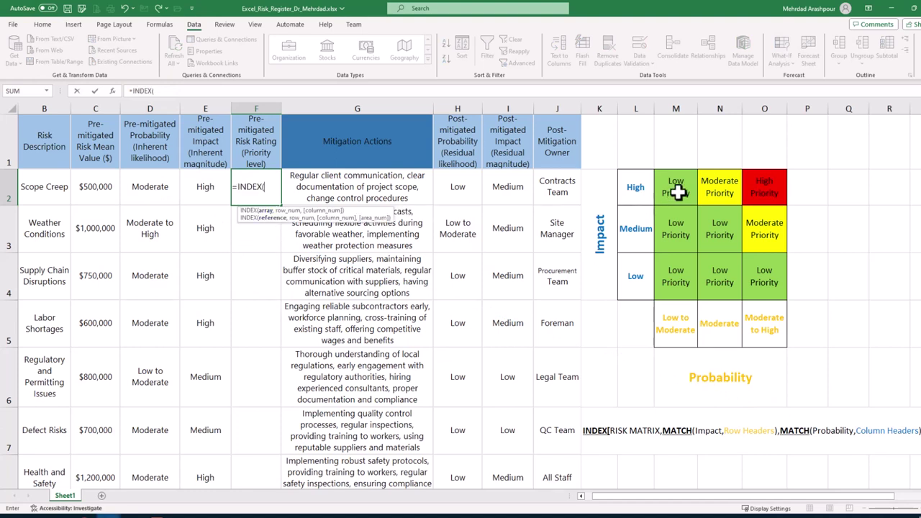
pyautogui.moveTo(677, 191); pyautogui.dragTo(752, 268)
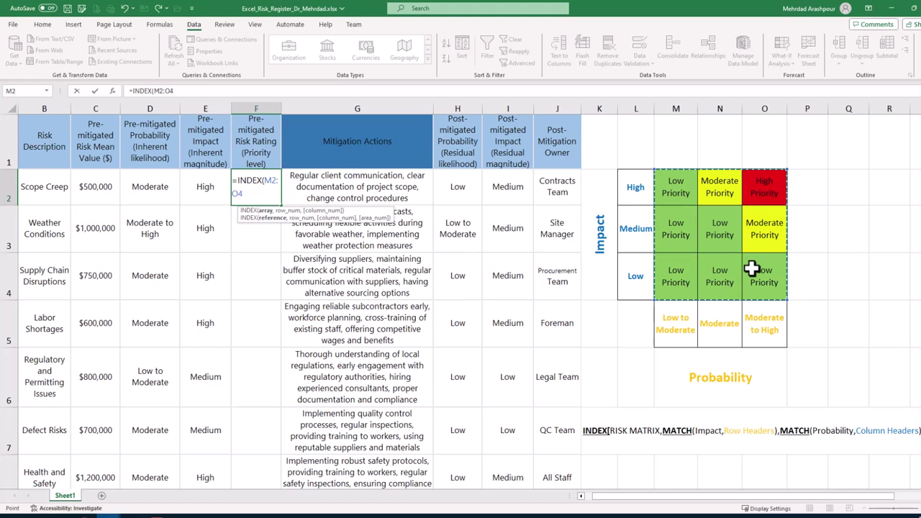
pyautogui.press('F4')
pyautogui.write(',matc')
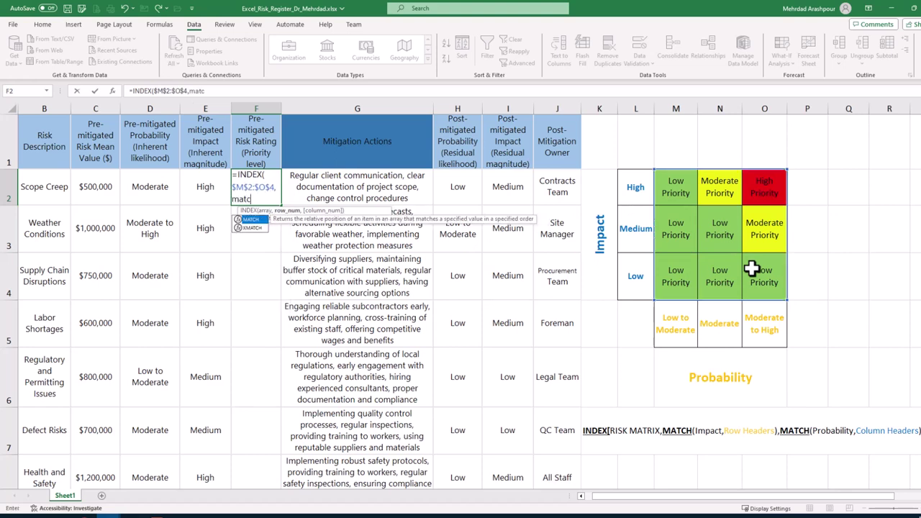
pyautogui.doubleClick(254, 219)
pyautogui.click(203, 189)
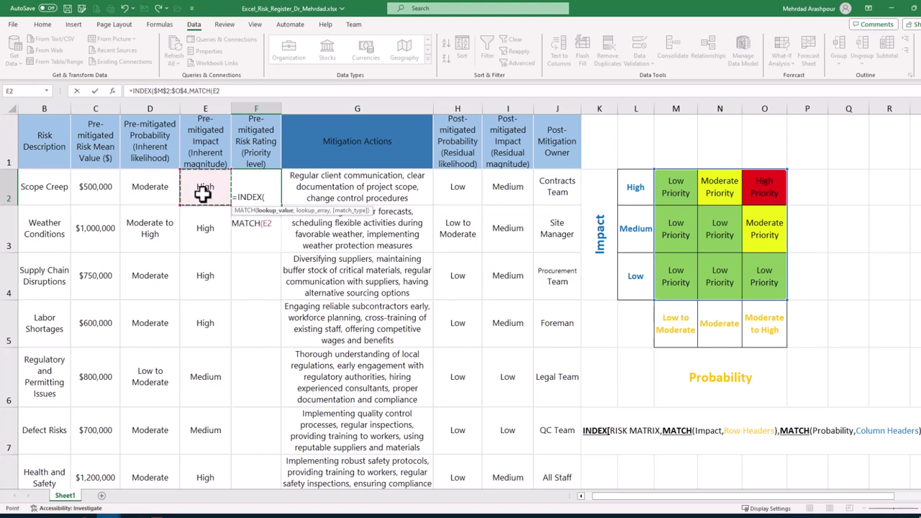
pyautogui.write(',')
pyautogui.moveTo(631, 184); pyautogui.dragTo(638, 283)
pyautogui.press('F4')
# Add a second MATCH of D2 against $M$5:$O$5 for the column and commit the formula
pyautogui.write('),mat')
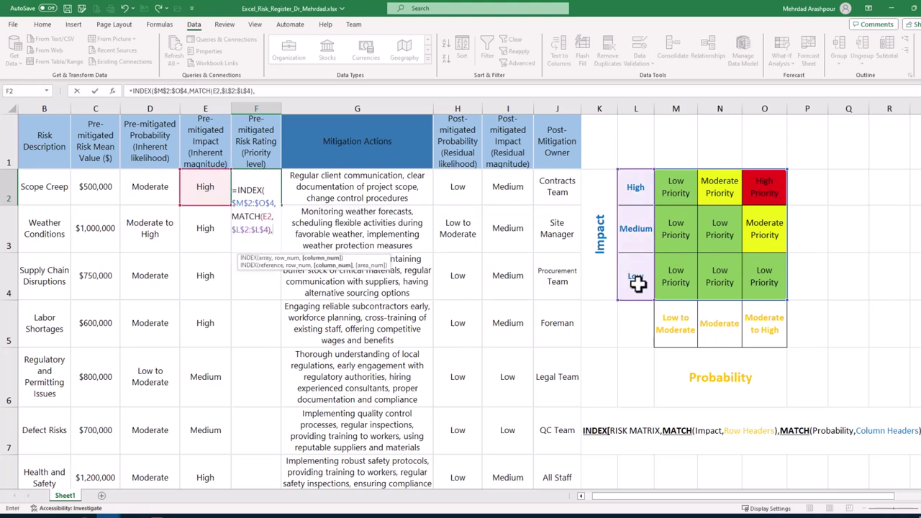
pyautogui.doubleClick(255, 267)
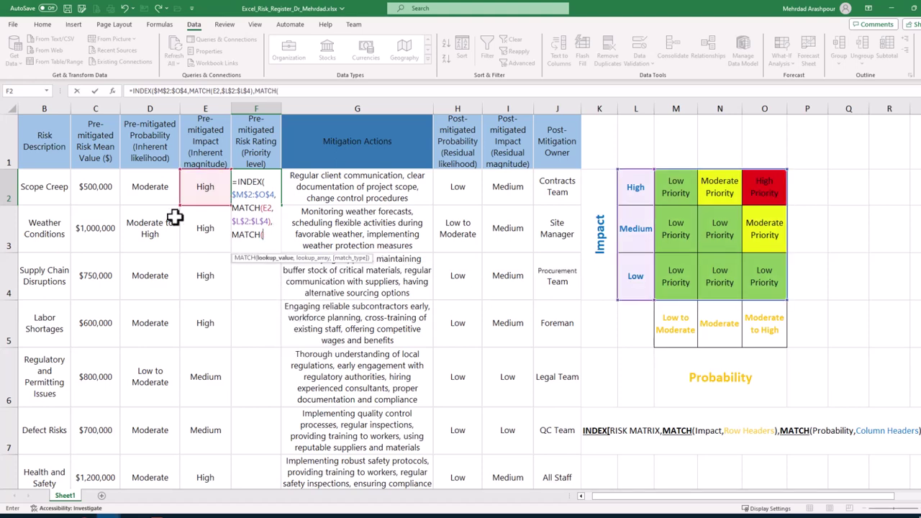
pyautogui.click(174, 192)
pyautogui.write(',')
pyautogui.moveTo(676, 324); pyautogui.dragTo(755, 323)
pyautogui.press('F4')
pyautogui.write('))')
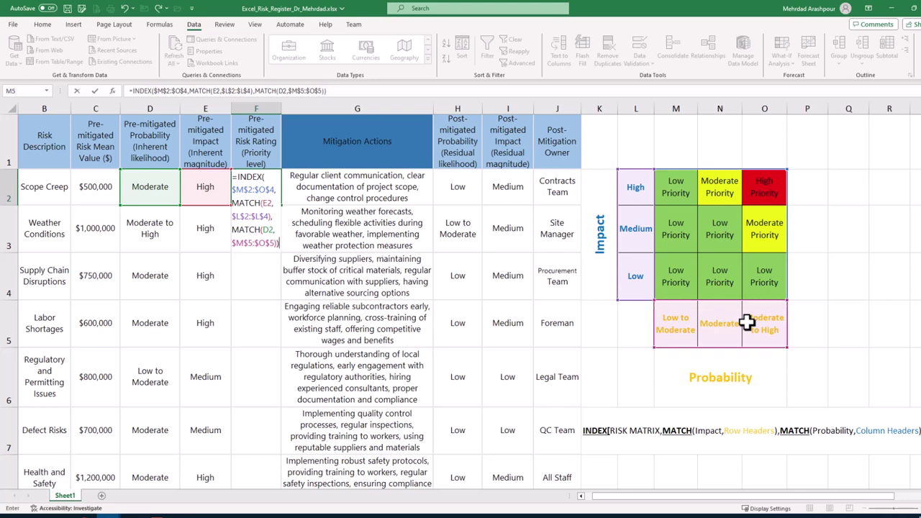
pyautogui.press('Return')
# Fill the F2 rating formula down to F11 so every risk gets a priority
pyautogui.click(257, 186)
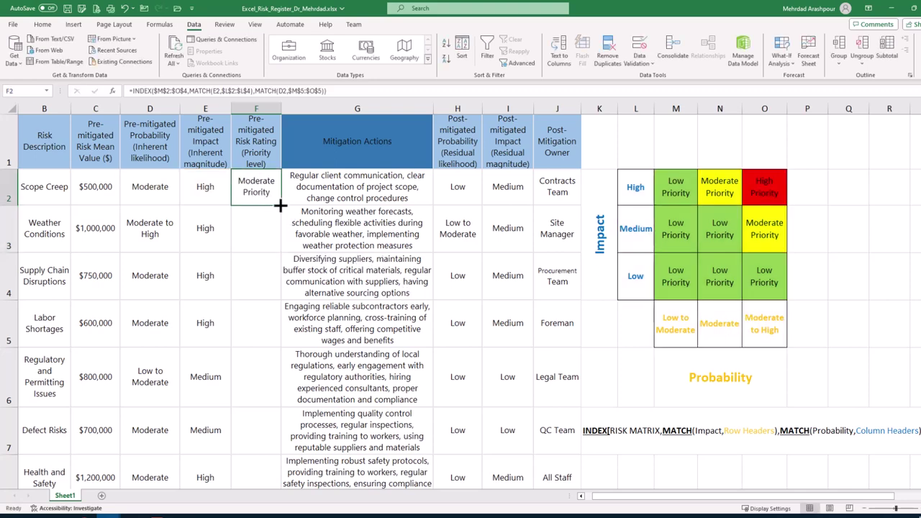
pyautogui.moveTo(280, 204); pyautogui.dragTo(261, 444)
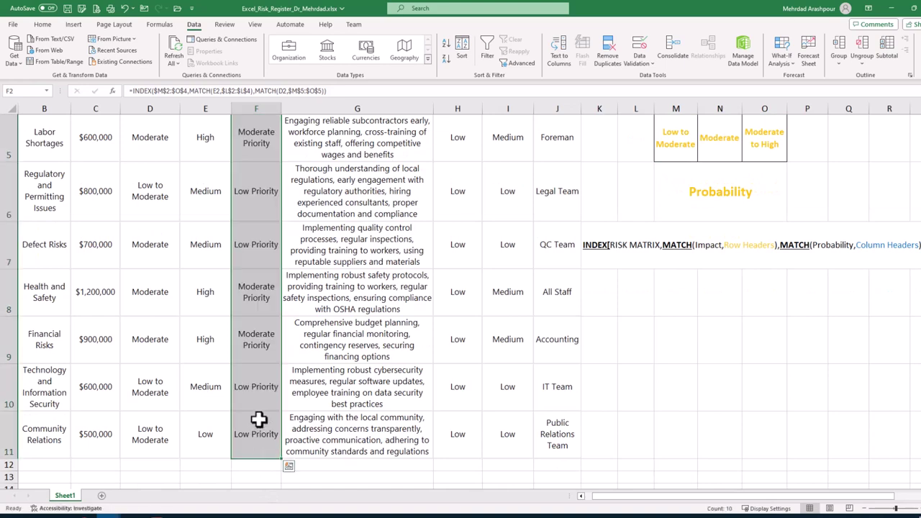
pyautogui.scroll(2, 259, 410)
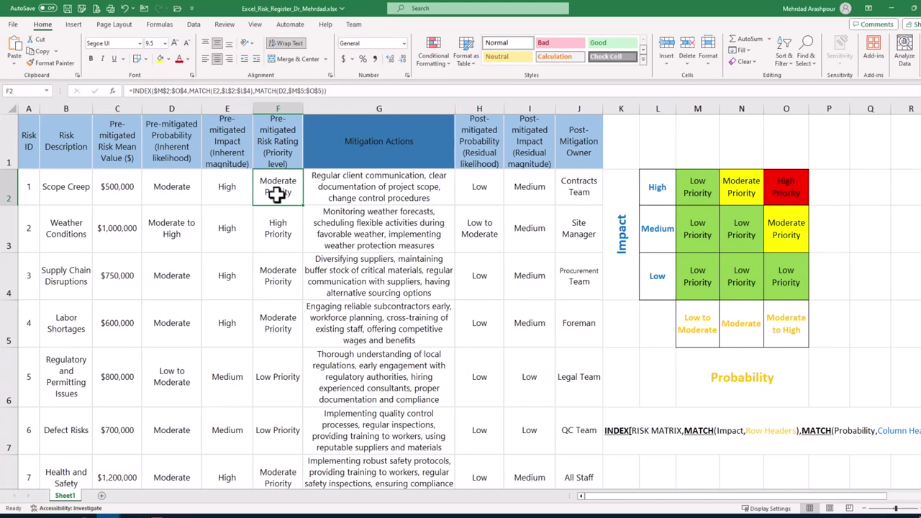
# Add a rule to F2 filling it yellow when its value equals =$N$2 (Moderate Priority)
pyautogui.click(429, 52)
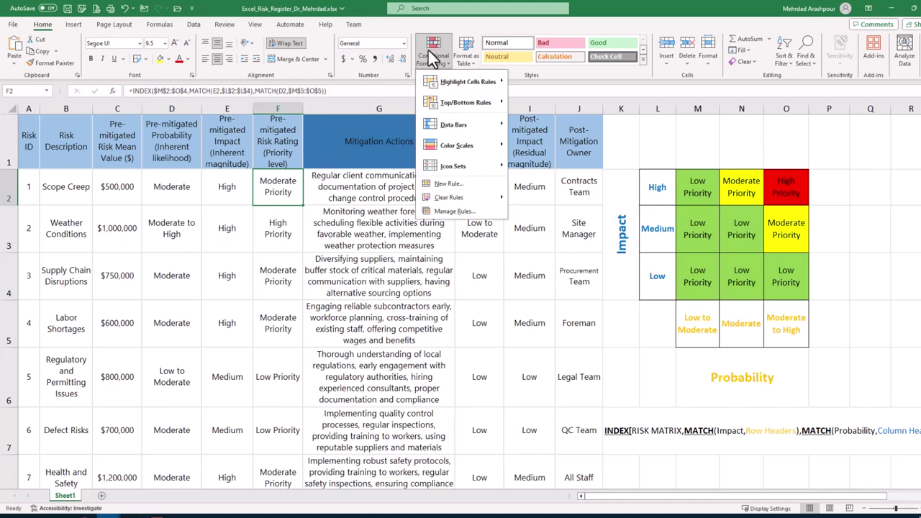
pyautogui.click(448, 184)
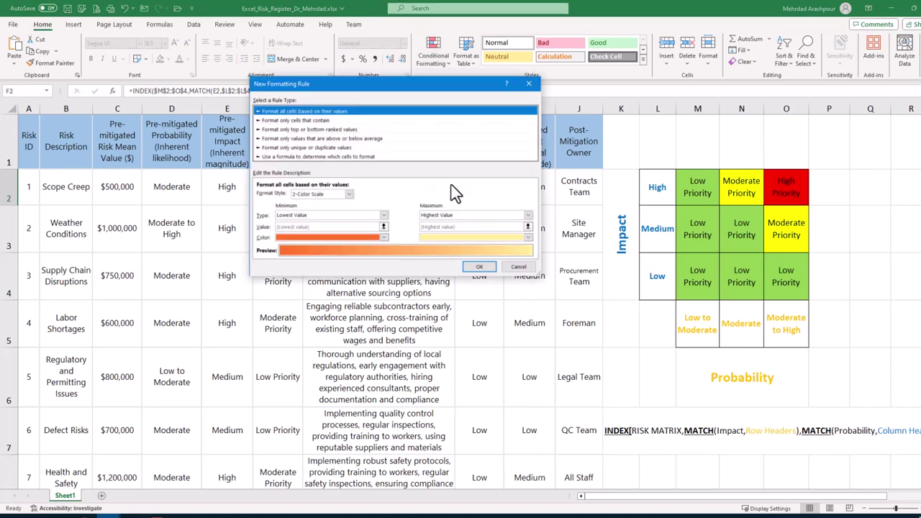
pyautogui.click(306, 120)
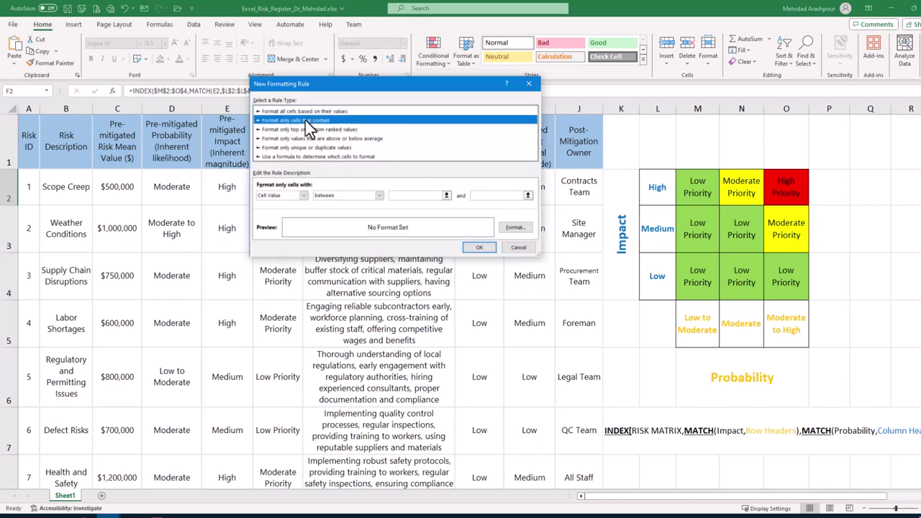
pyautogui.click(377, 201)
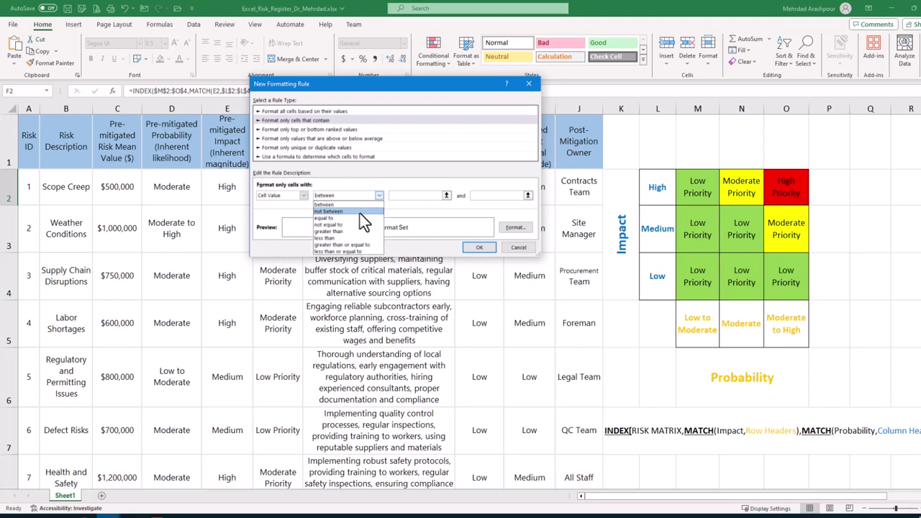
pyautogui.click(358, 214)
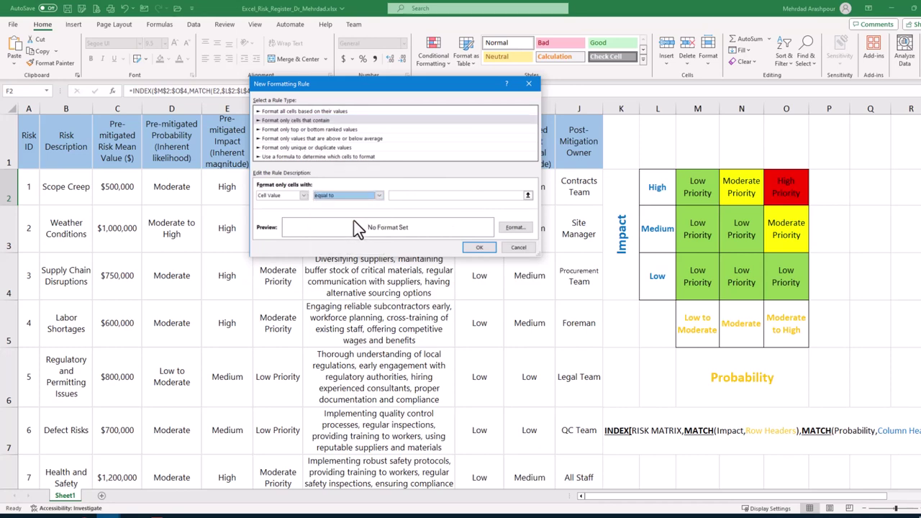
pyautogui.click(527, 195)
pyautogui.click(742, 186)
pyautogui.click(532, 100)
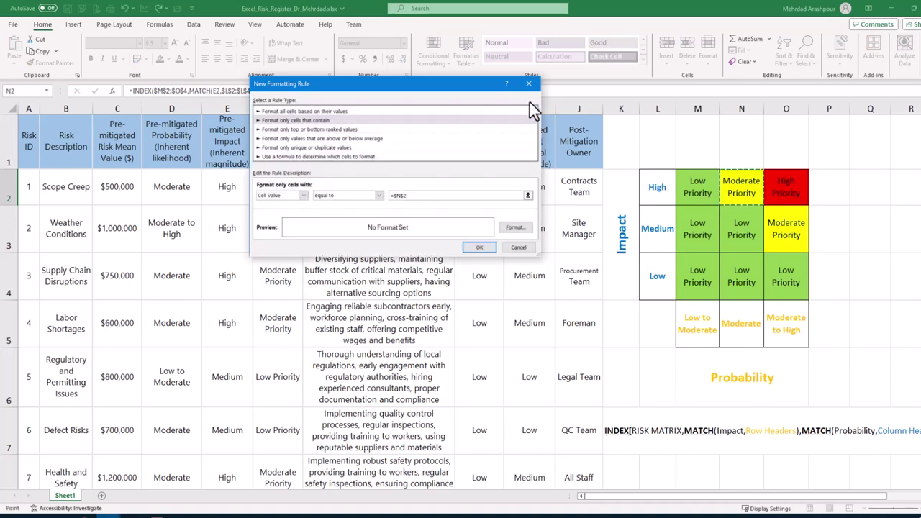
pyautogui.click(515, 227)
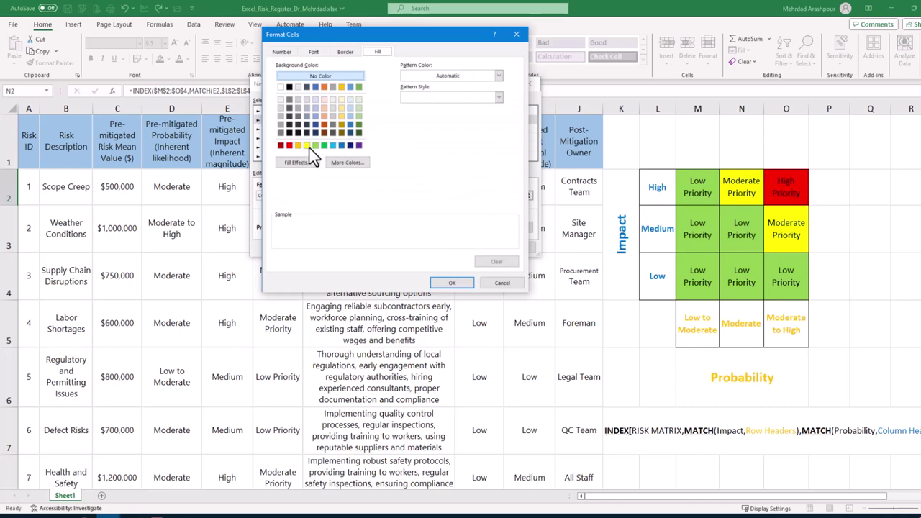
pyautogui.click(307, 146)
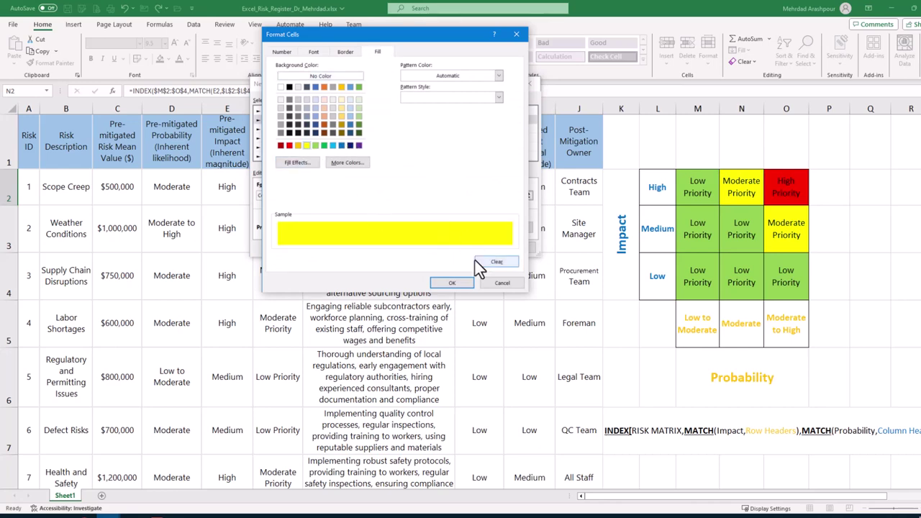
pyautogui.click(444, 285)
pyautogui.click(472, 245)
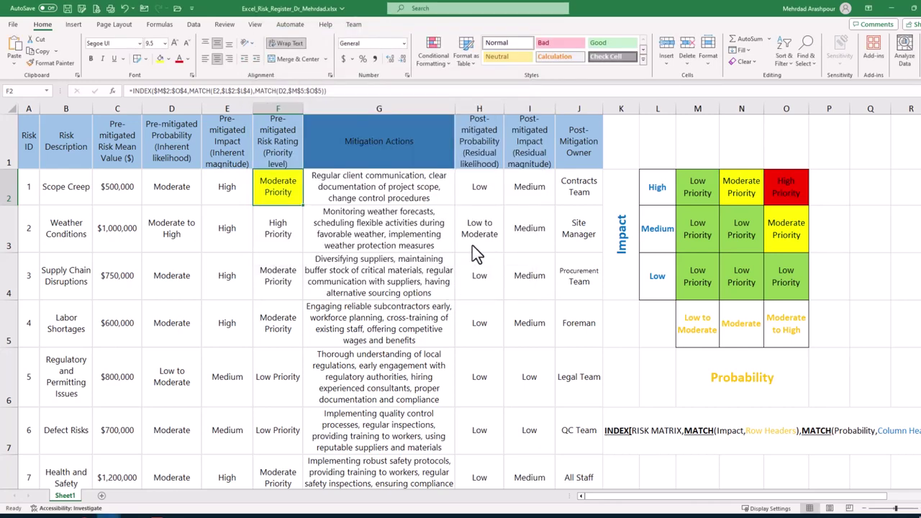
pyautogui.click(432, 53)
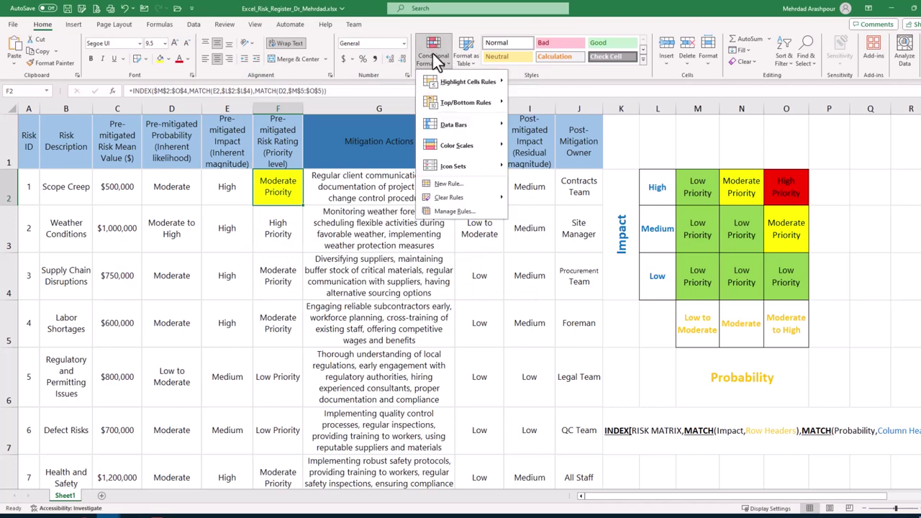
# Add a rule filling F2 light green when it equals =$M$2 (Low Priority)
pyautogui.click(465, 211)
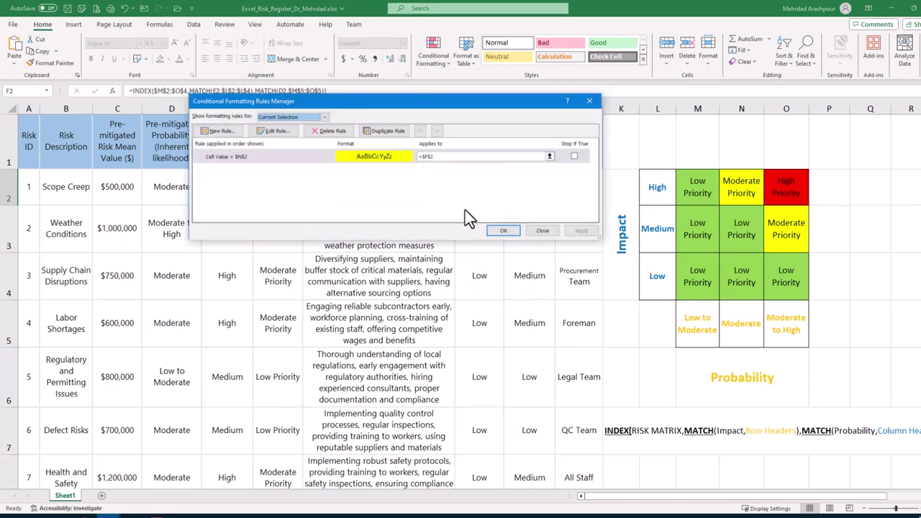
pyautogui.click(234, 130)
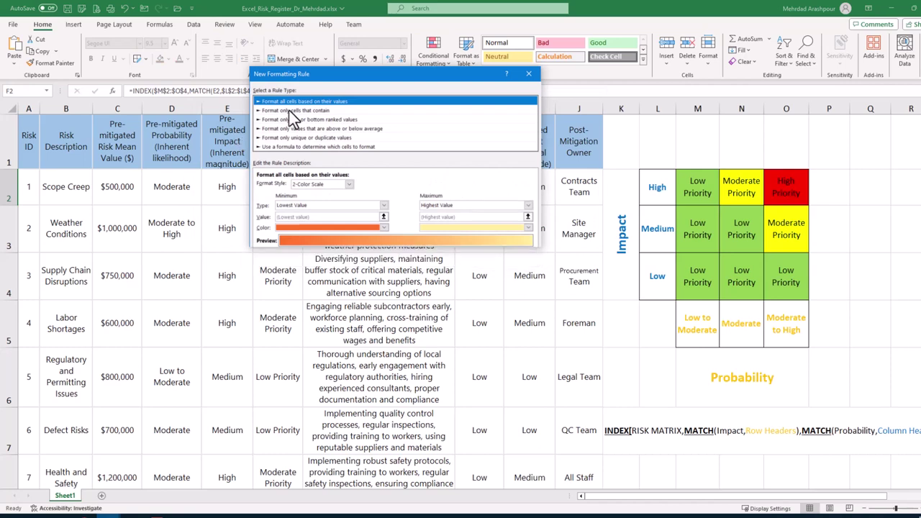
pyautogui.click(295, 110)
pyautogui.click(378, 186)
pyautogui.click(358, 207)
pyautogui.click(527, 186)
pyautogui.click(697, 189)
pyautogui.click(535, 88)
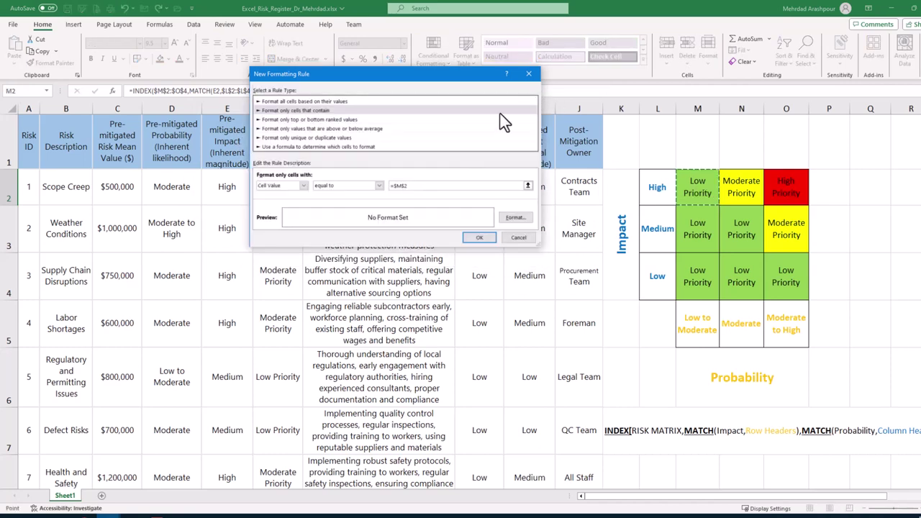
pyautogui.click(514, 217)
pyautogui.click(315, 135)
pyautogui.click(452, 273)
pyautogui.click(480, 257)
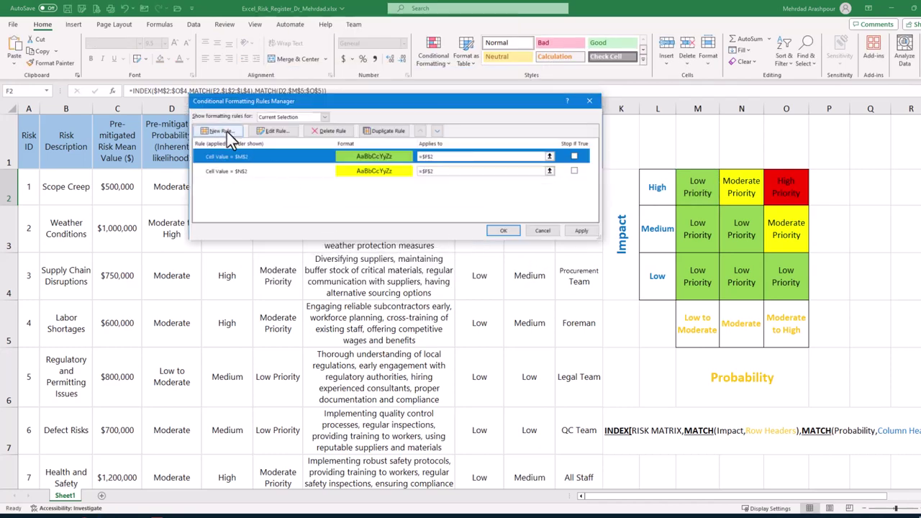
# Add a rule filling F2 red when it equals =$O$2 (High Priority), then apply
pyautogui.click(226, 131)
pyautogui.click(295, 110)
pyautogui.click(380, 187)
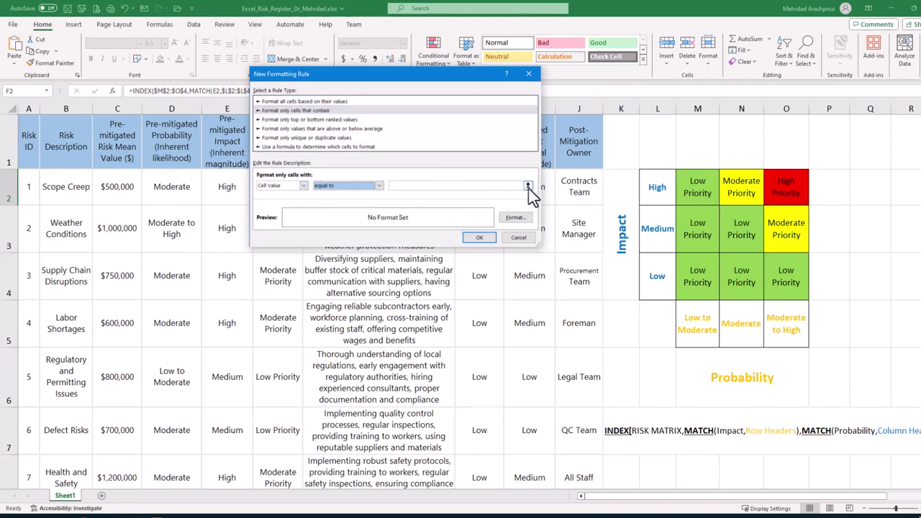
pyautogui.click(358, 208)
pyautogui.click(529, 186)
pyautogui.click(786, 187)
pyautogui.click(533, 89)
pyautogui.click(512, 218)
pyautogui.click(288, 135)
pyautogui.click(452, 273)
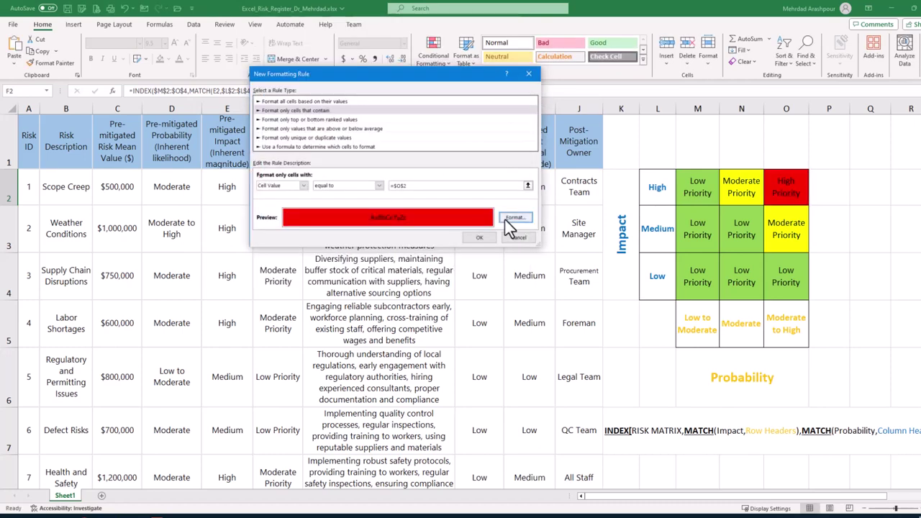
pyautogui.click(488, 235)
pyautogui.click(501, 231)
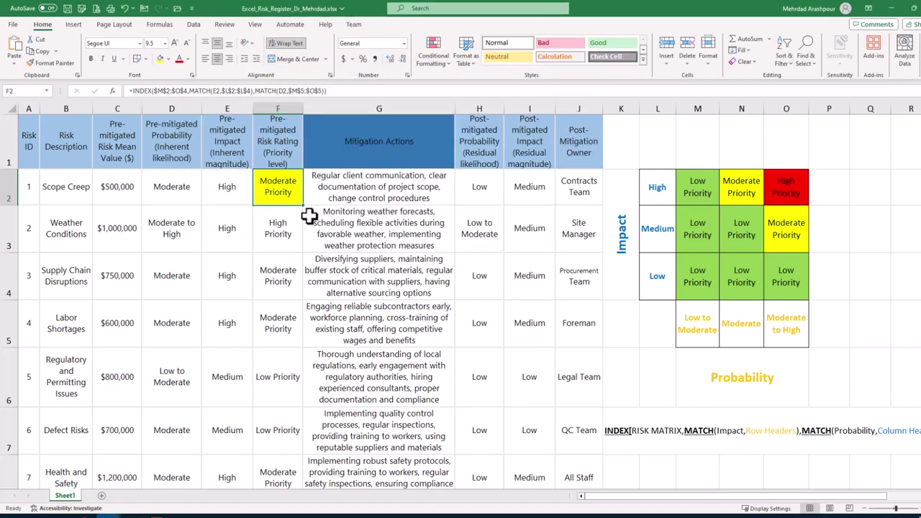
# Copy F2's colour rules down the whole Risk Rating column to F11
pyautogui.moveTo(302, 208); pyautogui.dragTo(290, 460)
pyautogui.scroll(3, 290, 424)
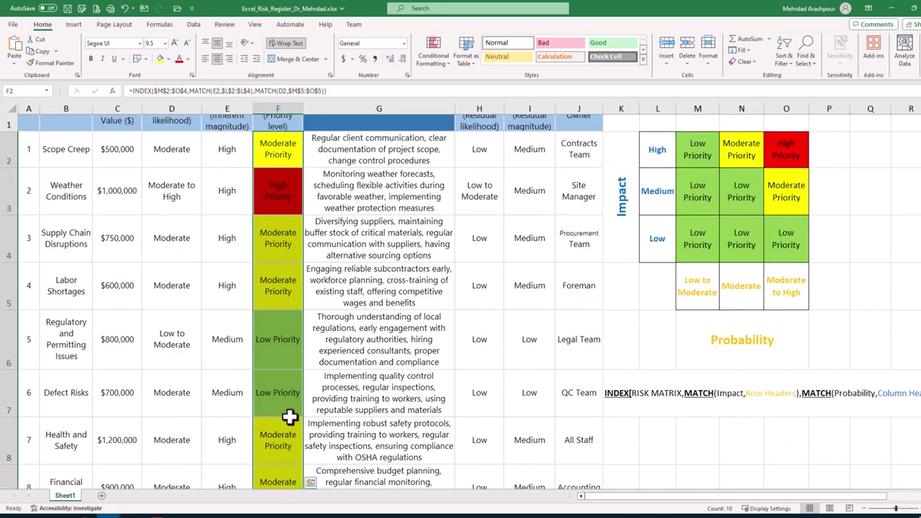